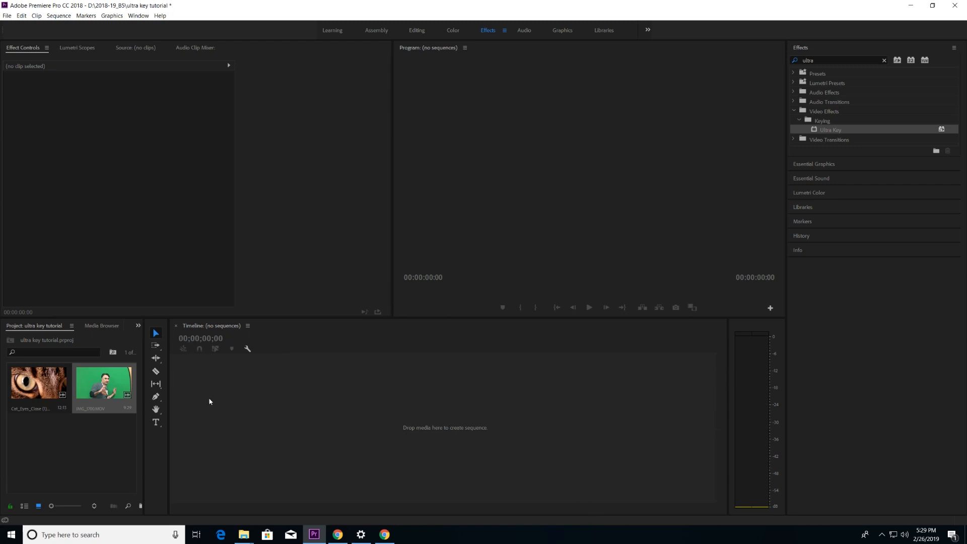
Step: Create a sequence from the Cat_Eyes_Close (1).mp4 clip and set the program preview zoom to Fit
{"action": "left_click", "coordinate": [105, 386]}
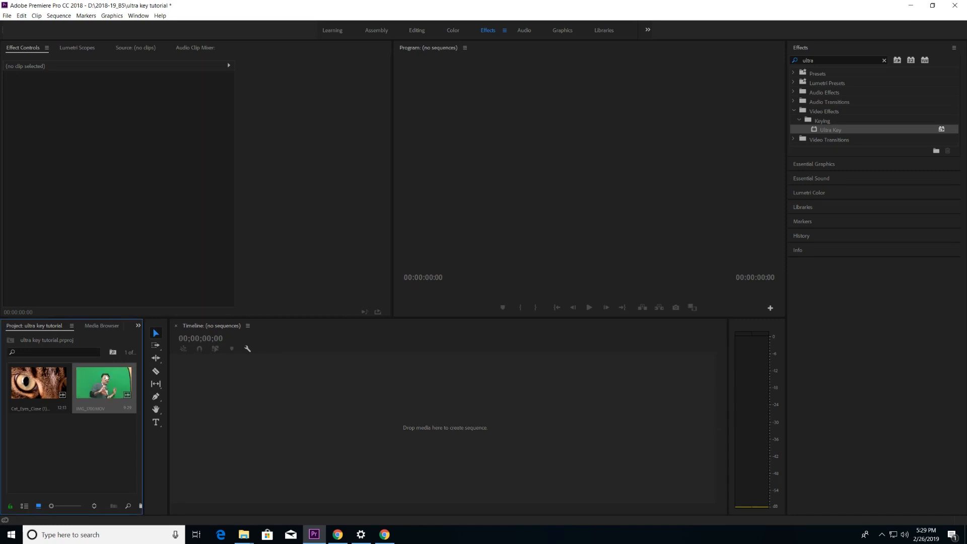
{"action": "key", "text": "ctrl+s"}
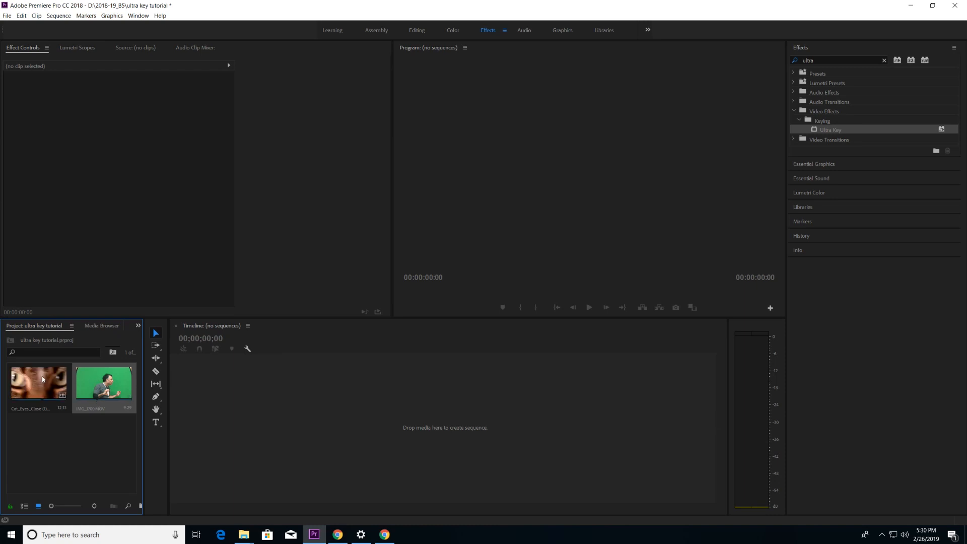
{"action": "left_click_drag", "start_coordinate": [43, 382], "coordinate": [229, 413]}
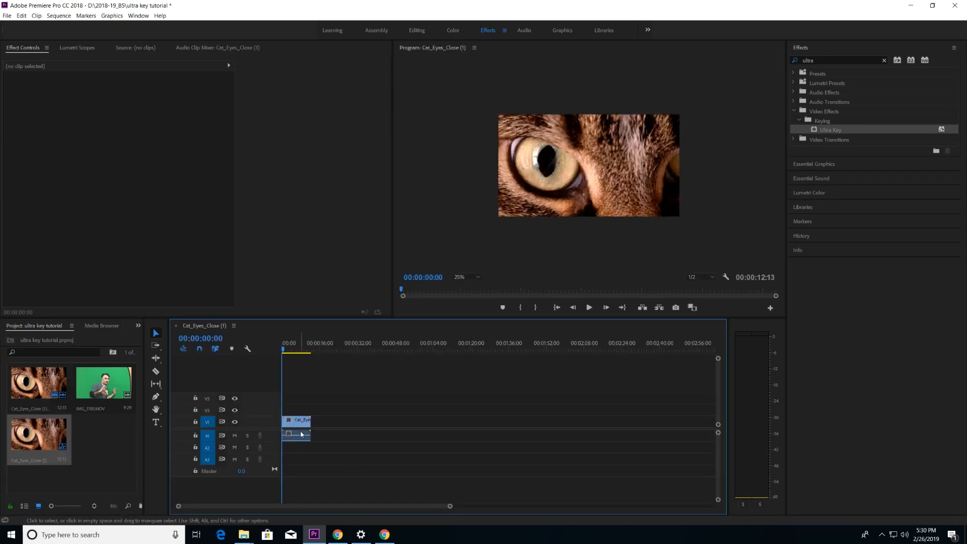
{"action": "left_click", "coordinate": [479, 278]}
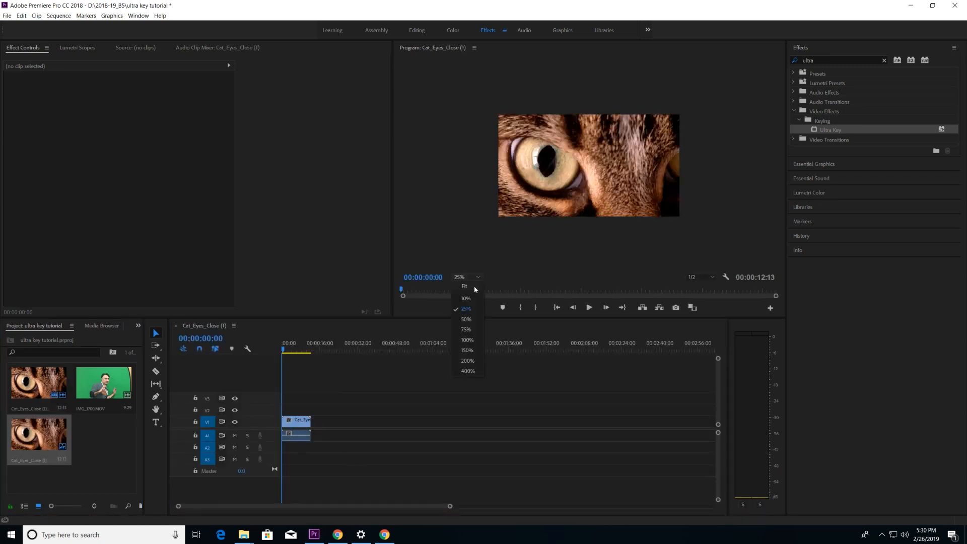
{"action": "left_click", "coordinate": [474, 288]}
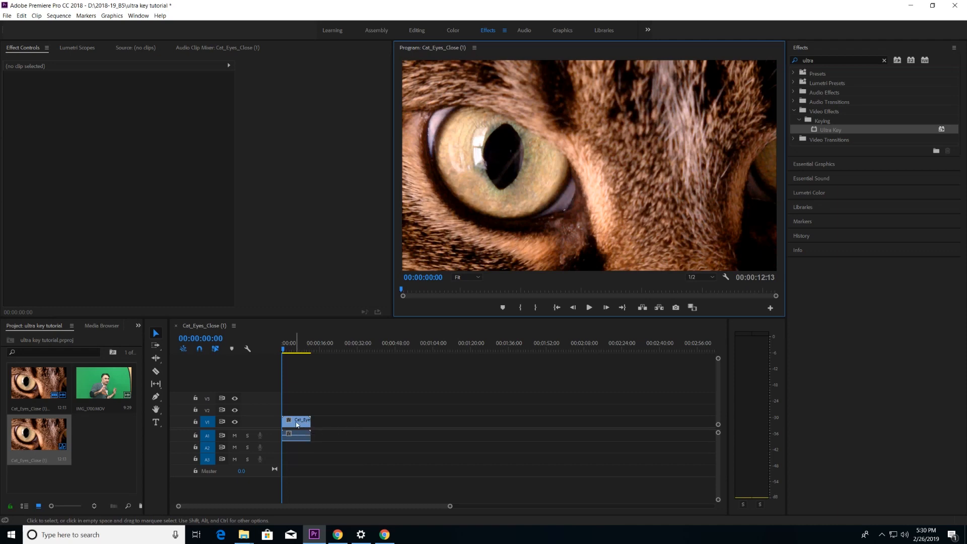
Step: Place the green-screen clip IMG_1700.MOV on track V2 above the cat-eye clip, aligned to the sequence start
{"action": "left_click_drag", "start_coordinate": [299, 424], "coordinate": [297, 423]}
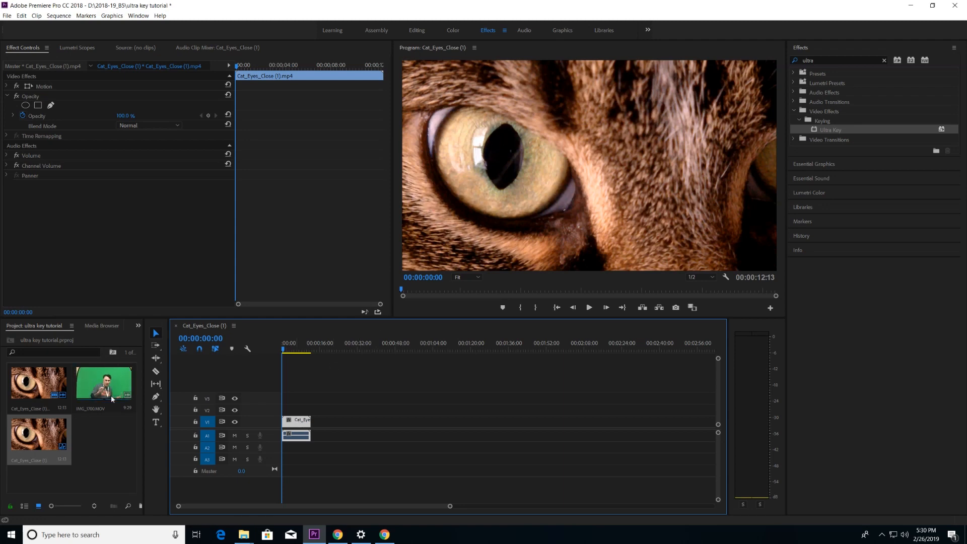
{"action": "left_click", "coordinate": [98, 386]}
{"action": "left_click_drag", "start_coordinate": [97, 385], "coordinate": [289, 412]}
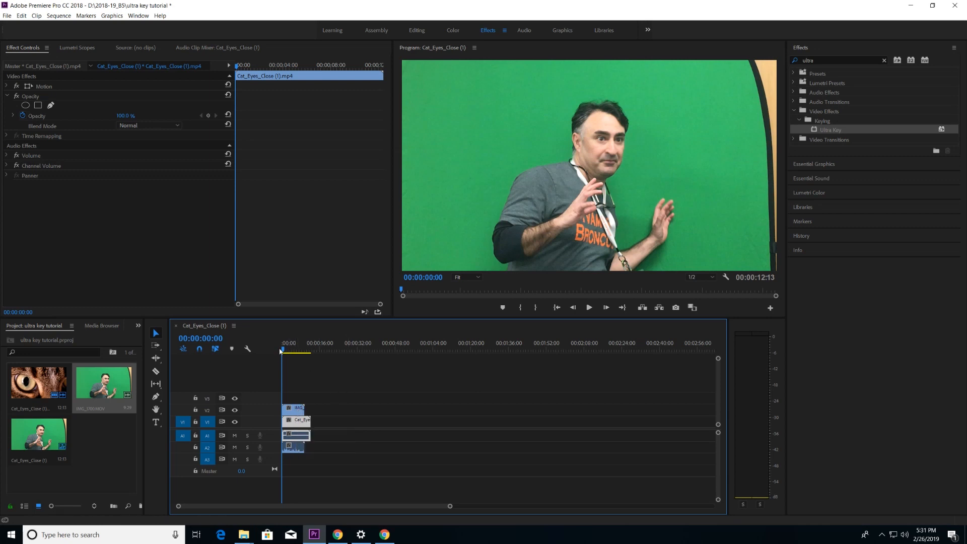
Step: Play through the sequence and trim the end of the green-screen clip on V2 to 00:00:07:06
{"action": "left_click_drag", "start_coordinate": [281, 351], "coordinate": [261, 351]}
{"action": "key", "text": "space"}
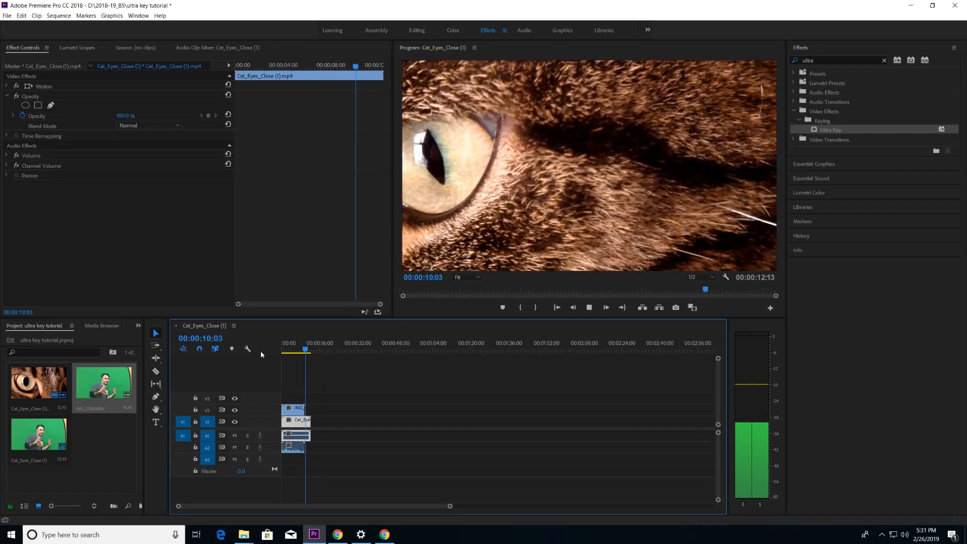
{"action": "key", "text": "space"}
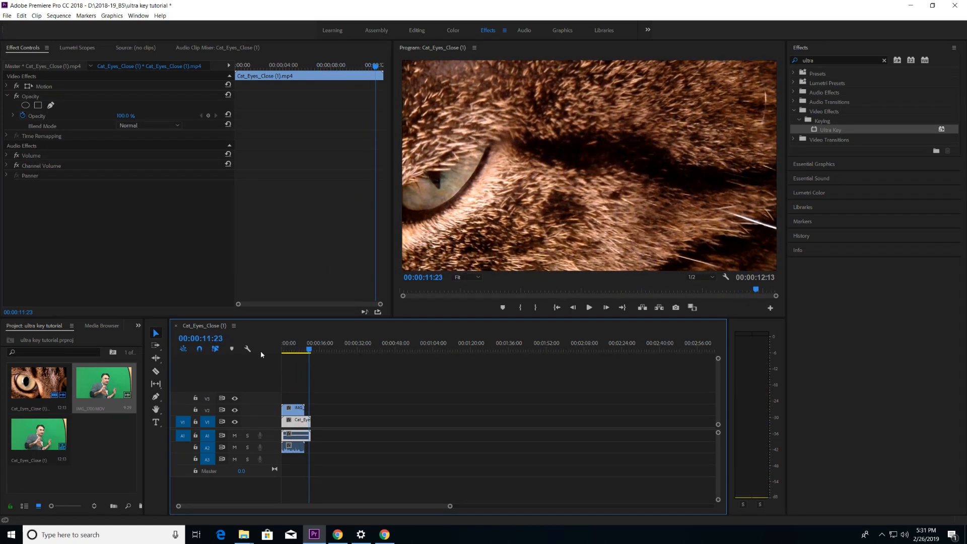
{"action": "left_click_drag", "start_coordinate": [308, 351], "coordinate": [302, 351]}
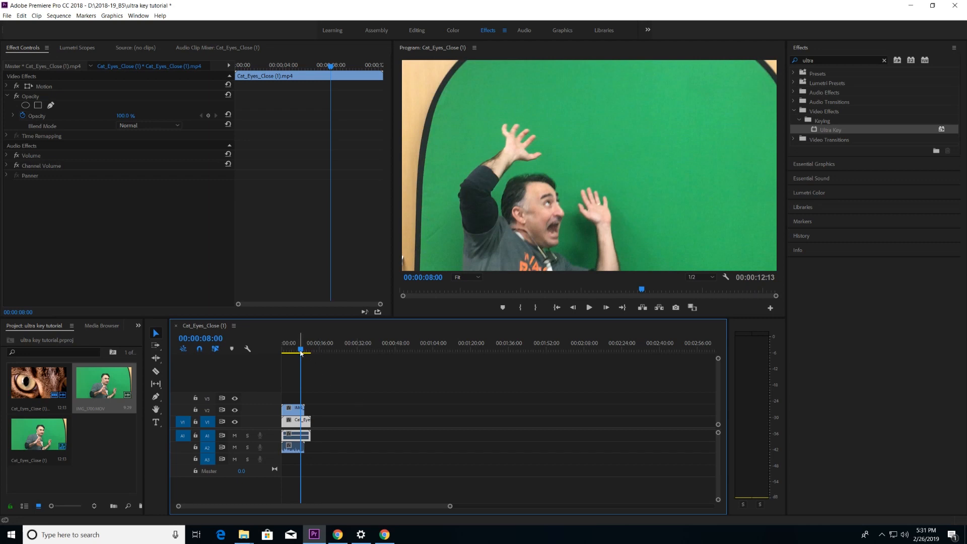
{"action": "left_click_drag", "start_coordinate": [301, 352], "coordinate": [299, 352]}
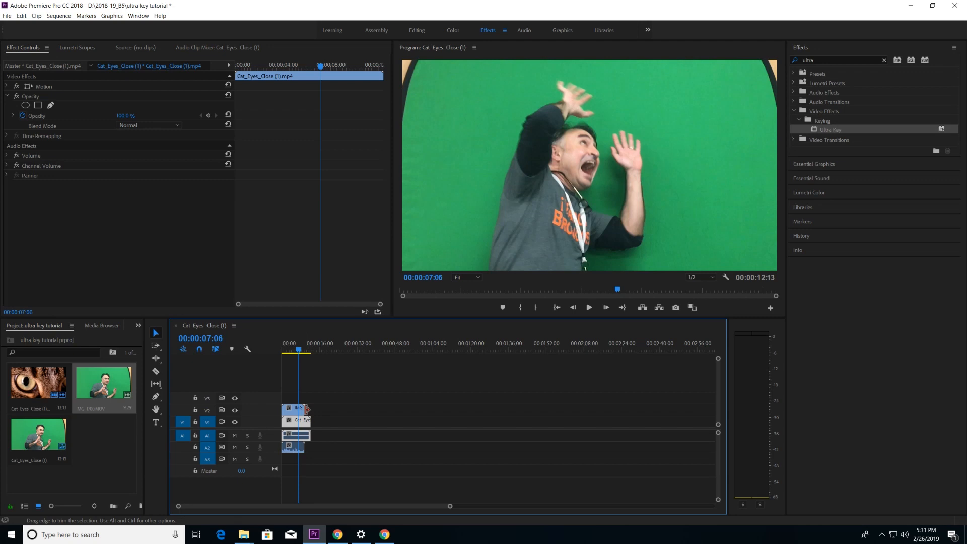
{"action": "left_click_drag", "start_coordinate": [308, 409], "coordinate": [298, 410]}
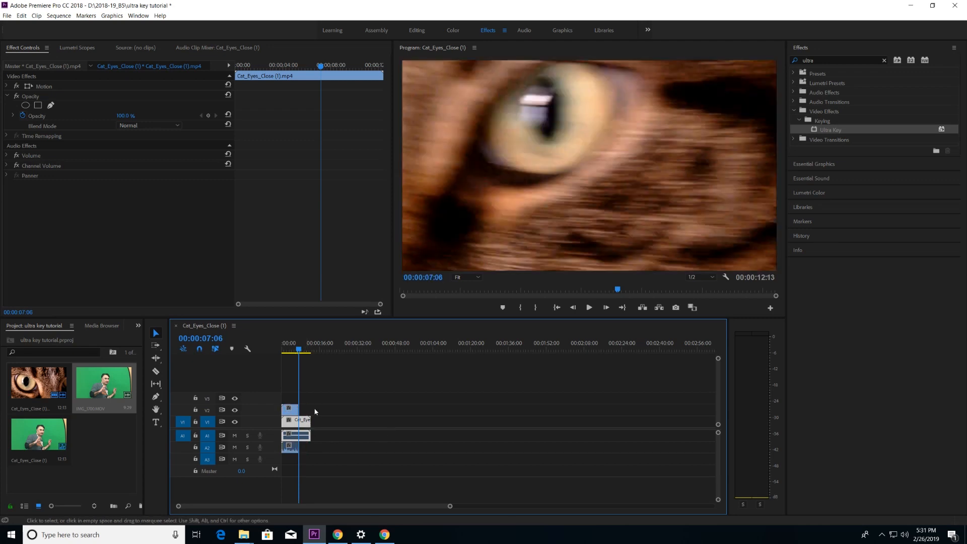
Step: Trim the green-screen clip's start to 00:00:01:12 and move the clip back to the beginning of the sequence
{"action": "mouse_move", "coordinate": [299, 349]}
{"action": "left_mouse_down"}
{"action": "mouse_move", "coordinate": [277, 353]}
{"action": "mouse_move", "coordinate": [285, 354]}
{"action": "left_mouse_up"}
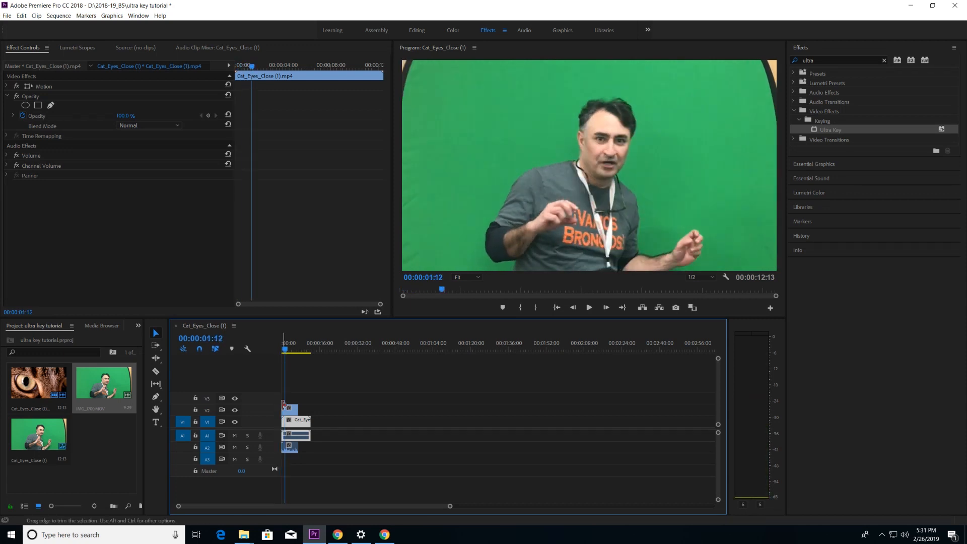
{"action": "left_click_drag", "start_coordinate": [283, 407], "coordinate": [288, 413]}
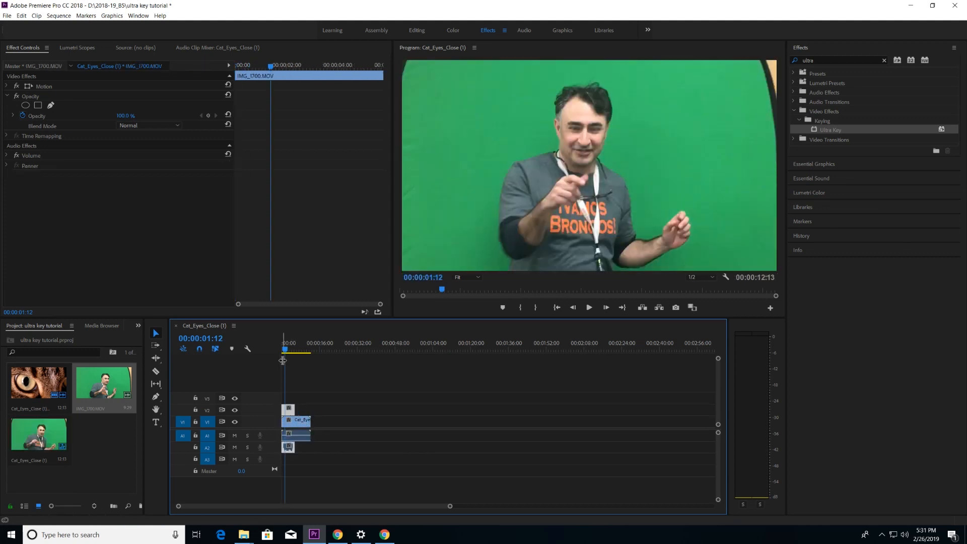
{"action": "mouse_move", "coordinate": [285, 349]}
{"action": "left_mouse_down"}
{"action": "mouse_move", "coordinate": [297, 351]}
{"action": "mouse_move", "coordinate": [288, 351]}
{"action": "left_mouse_up"}
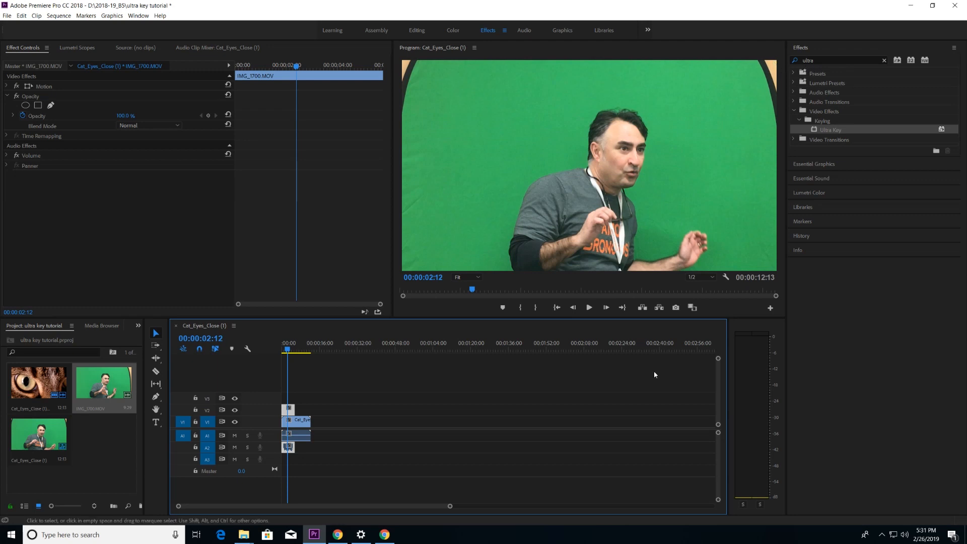
{"action": "left_click_drag", "start_coordinate": [287, 351], "coordinate": [248, 347]}
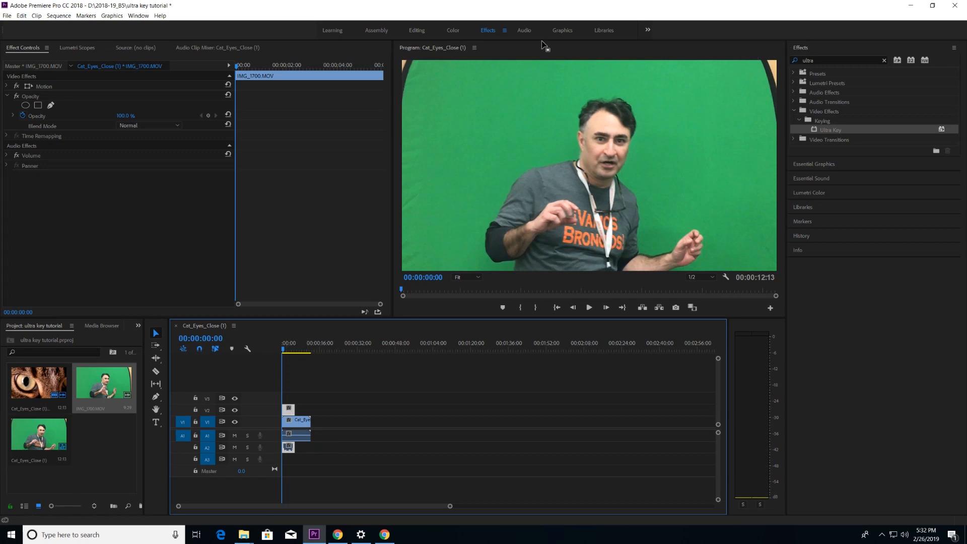
Step: Look through the Assembly and Editing workspaces and return to the Effects workspace
{"action": "left_click", "coordinate": [371, 29]}
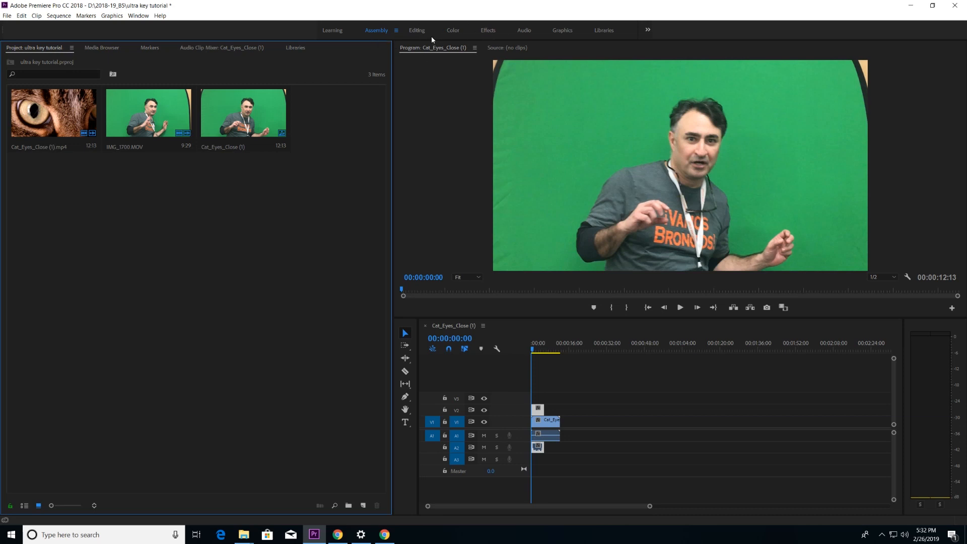
{"action": "left_click", "coordinate": [417, 31]}
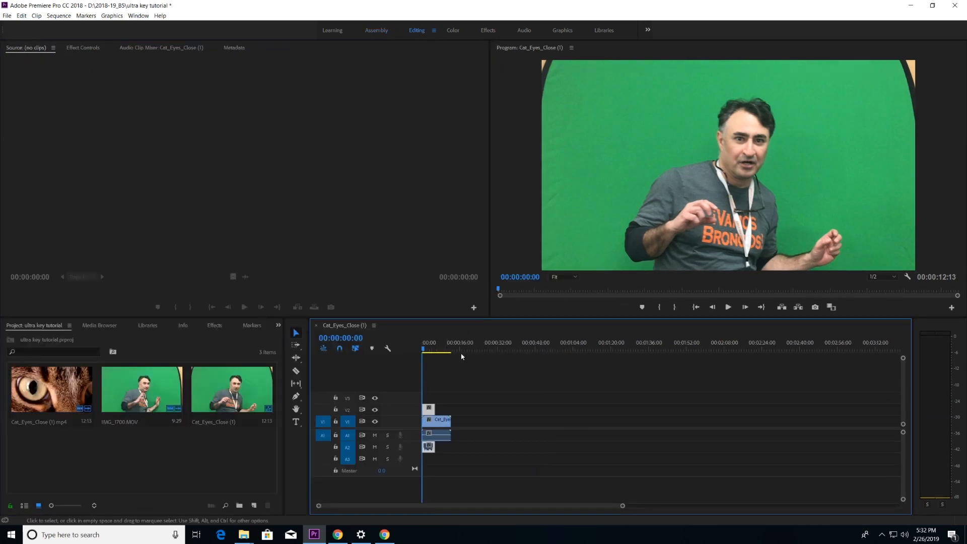
{"action": "left_click", "coordinate": [487, 30]}
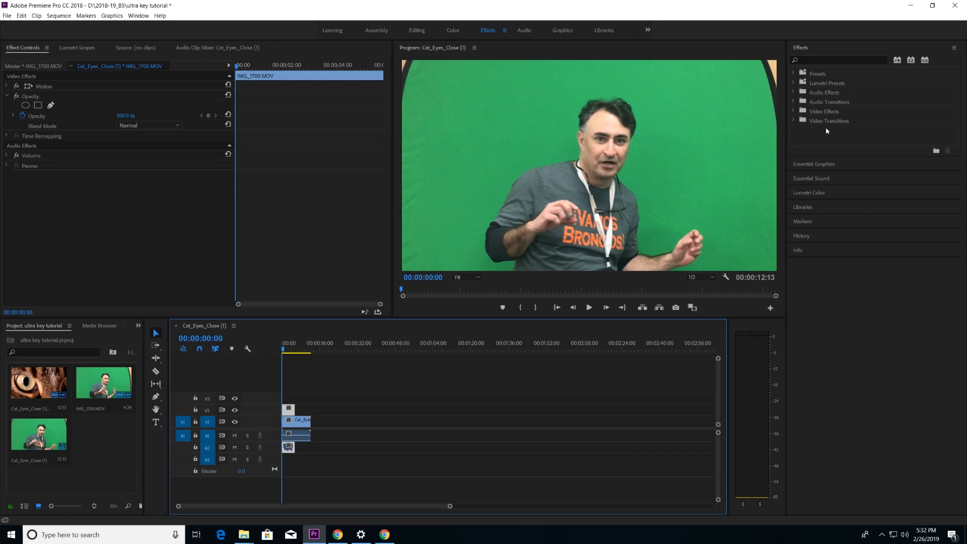
Step: Search the effects for "ultra key" and apply the Ultra Key effect to the green-screen clip on V2
{"action": "left_click", "coordinate": [808, 59]}
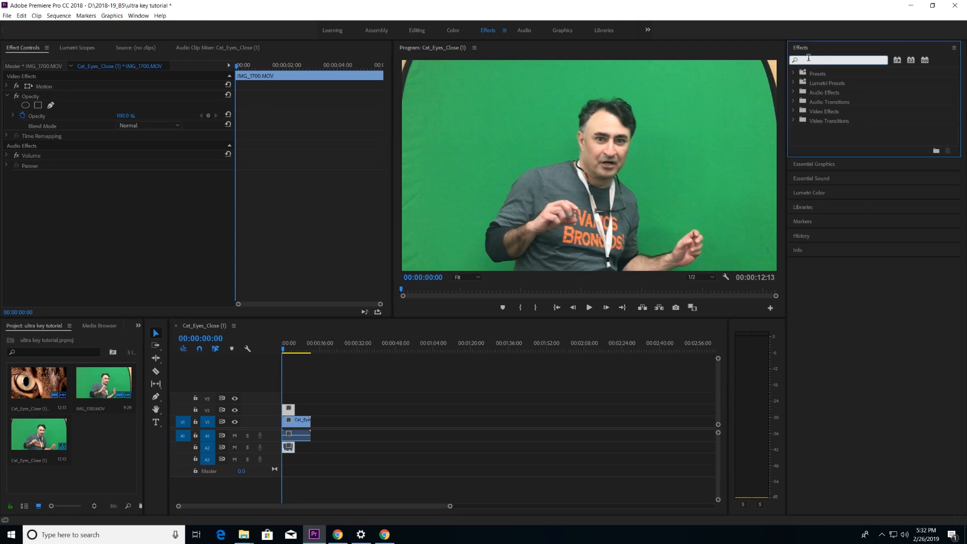
{"action": "type", "text": "ul"}
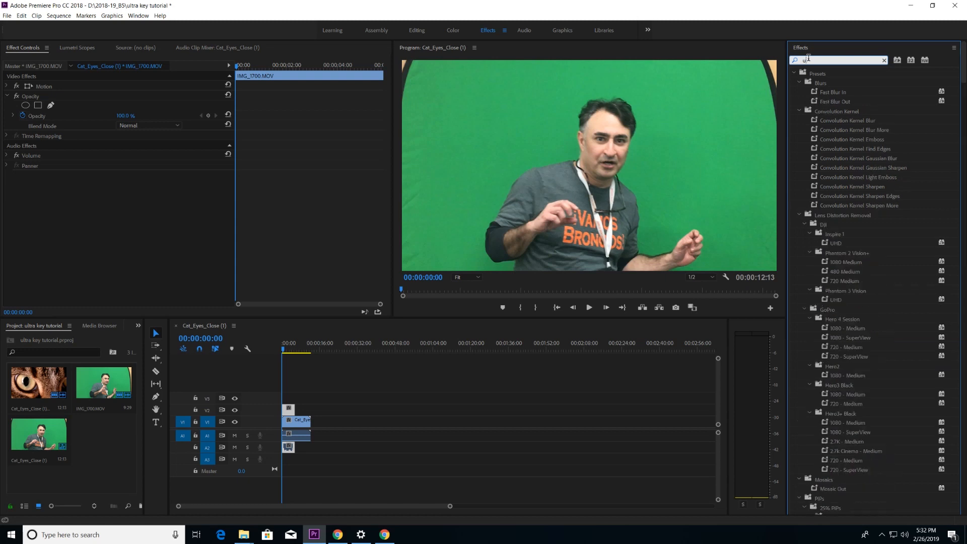
{"action": "type", "text": "tra key"}
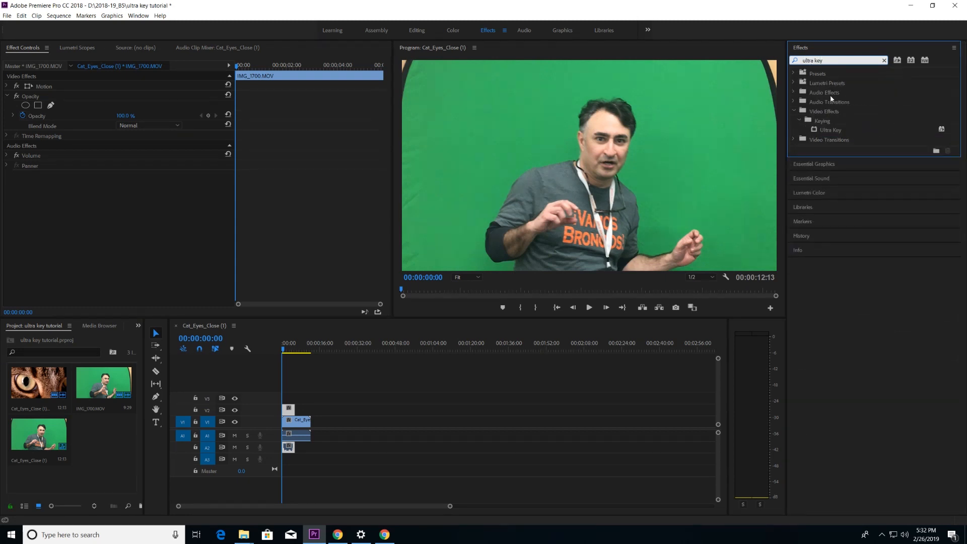
{"action": "left_click", "coordinate": [822, 132]}
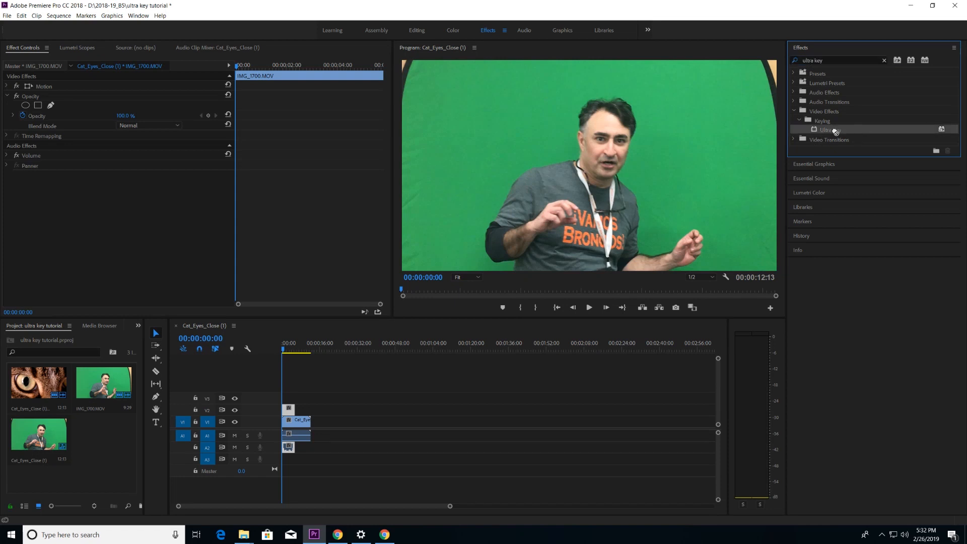
{"action": "left_click_drag", "start_coordinate": [835, 132], "coordinate": [289, 409]}
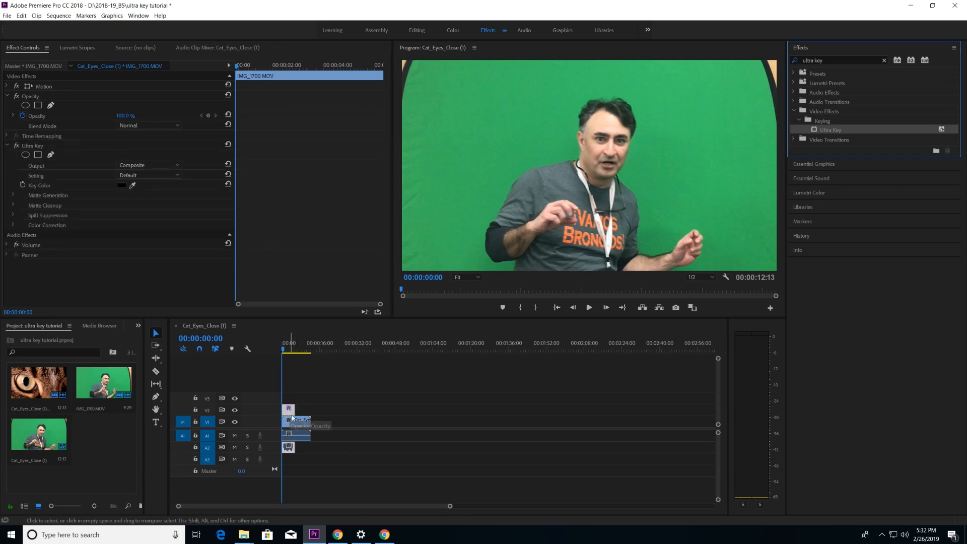
Step: Trim the end of the cat-eye clip on V1 to match the end of the green-screen clip, and play the result
{"action": "left_click", "coordinate": [287, 351]}
{"action": "left_click_drag", "start_coordinate": [288, 351], "coordinate": [282, 352]}
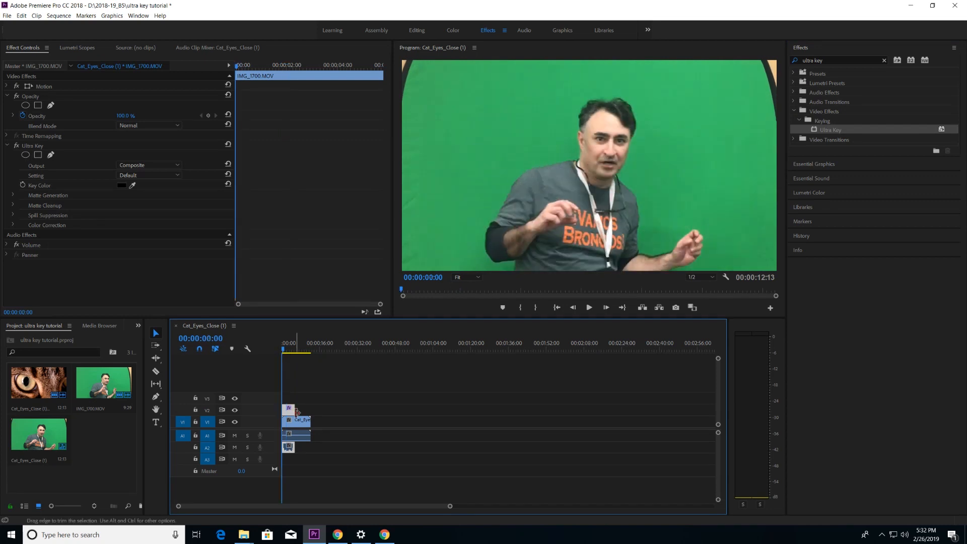
{"action": "left_click_drag", "start_coordinate": [306, 421], "coordinate": [296, 421]}
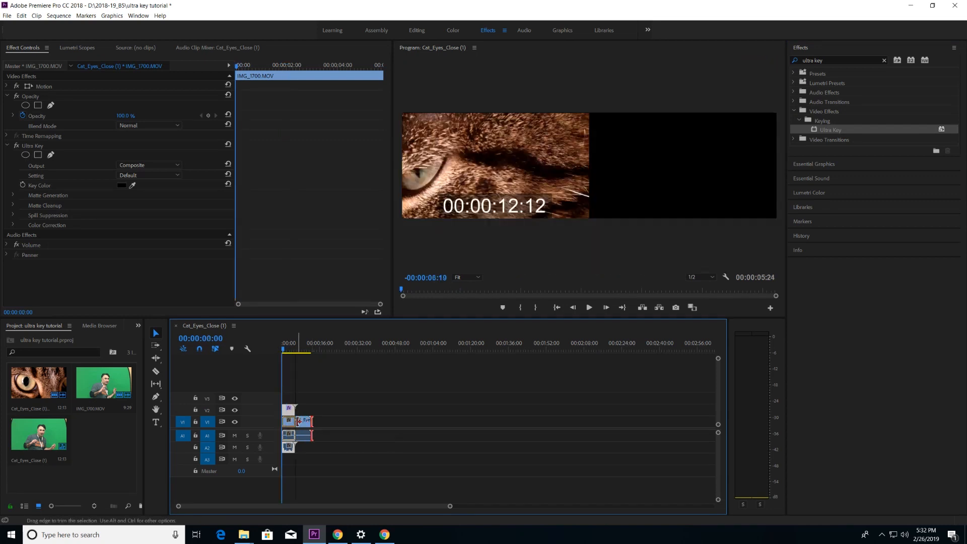
{"action": "key", "text": "space"}
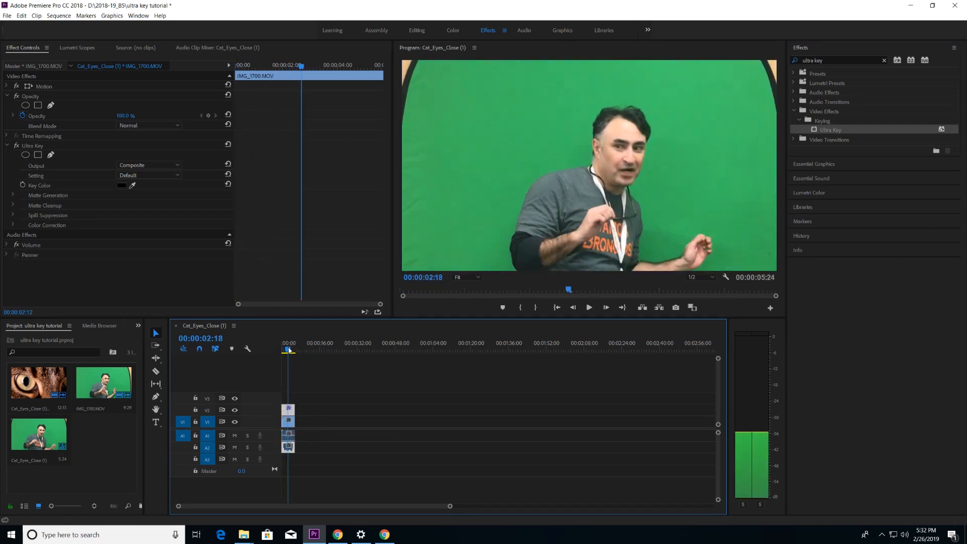
{"action": "key", "text": "space"}
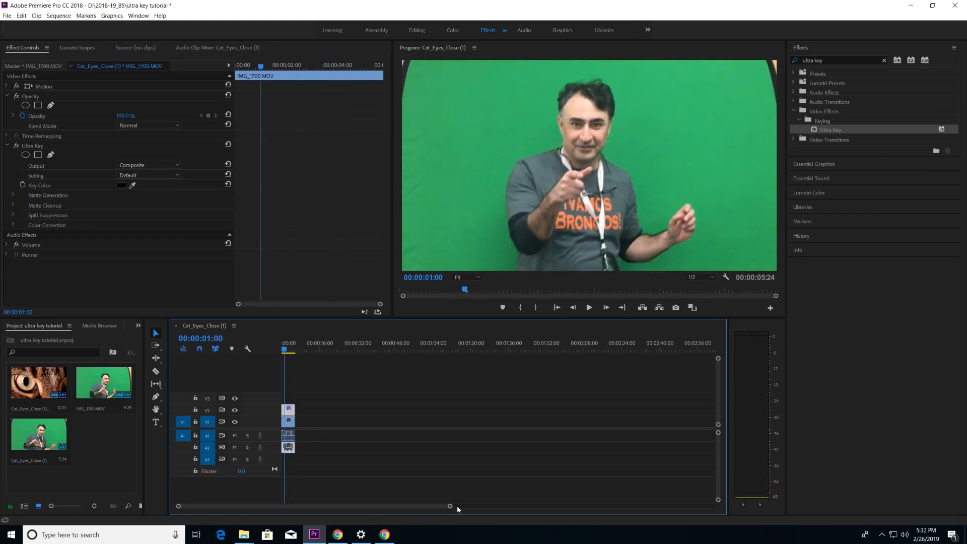
Step: Key out the green background at 00:00:01:02 by sampling the green screen as Ultra Key's key color
{"action": "left_click_drag", "start_coordinate": [449, 507], "coordinate": [346, 502]}
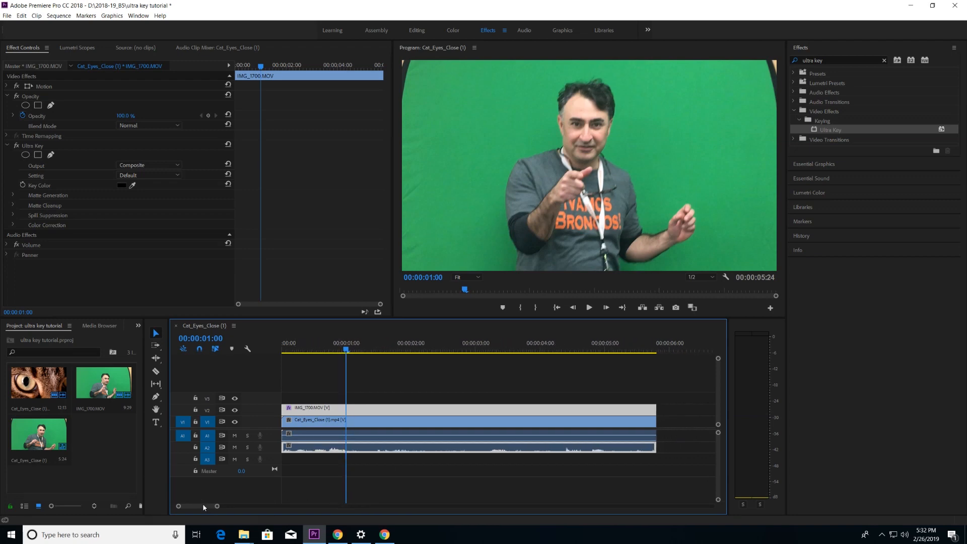
{"action": "mouse_move", "coordinate": [204, 506]}
{"action": "left_mouse_down"}
{"action": "mouse_move", "coordinate": [231, 505]}
{"action": "mouse_move", "coordinate": [184, 504]}
{"action": "left_mouse_up"}
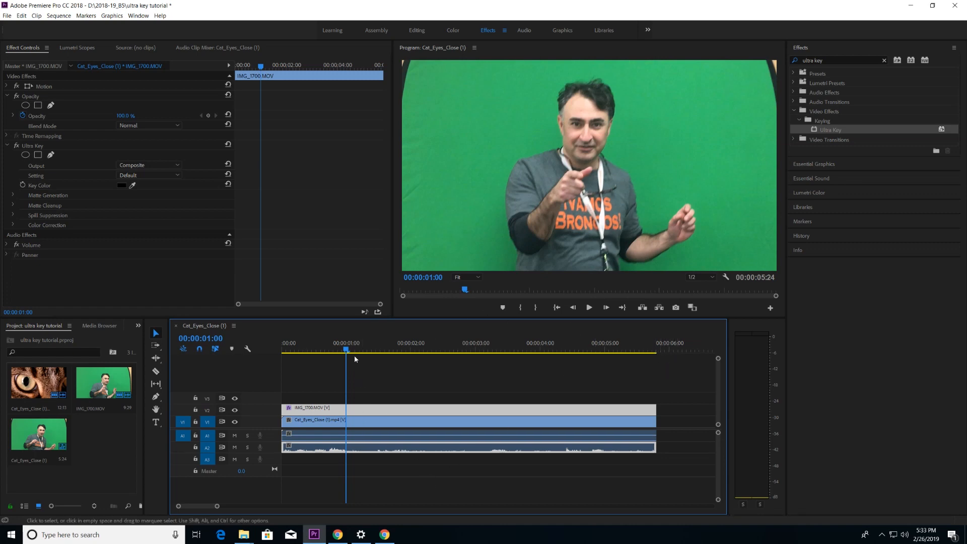
{"action": "mouse_move", "coordinate": [346, 351]}
{"action": "left_mouse_down"}
{"action": "mouse_move", "coordinate": [389, 352]}
{"action": "mouse_move", "coordinate": [328, 352]}
{"action": "mouse_move", "coordinate": [398, 354]}
{"action": "mouse_move", "coordinate": [353, 356]}
{"action": "left_mouse_up"}
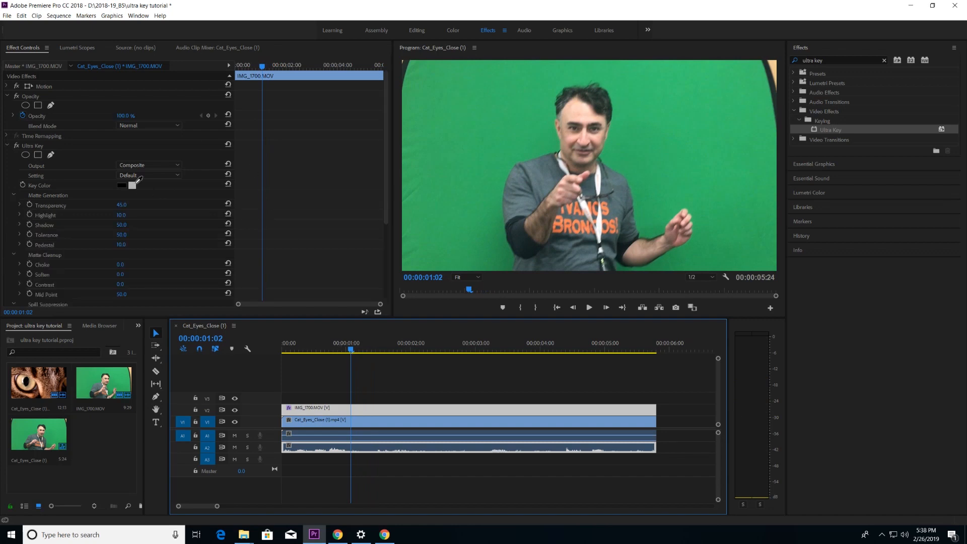
{"action": "left_click", "coordinate": [133, 184]}
{"action": "left_click", "coordinate": [517, 118]}
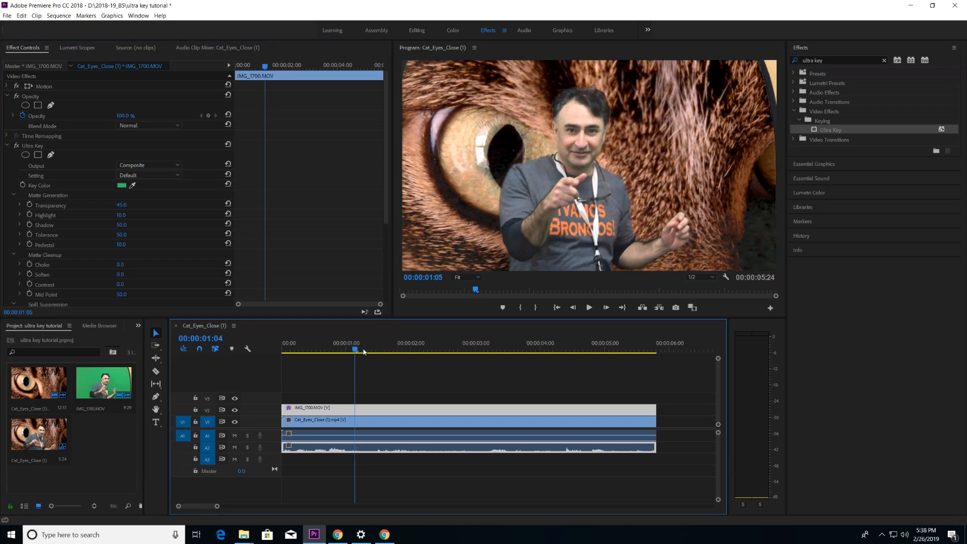
Step: Check the key at 00:00:01:21 and change the Ultra Key setting to Aggressive
{"action": "left_click_drag", "start_coordinate": [351, 349], "coordinate": [391, 353]}
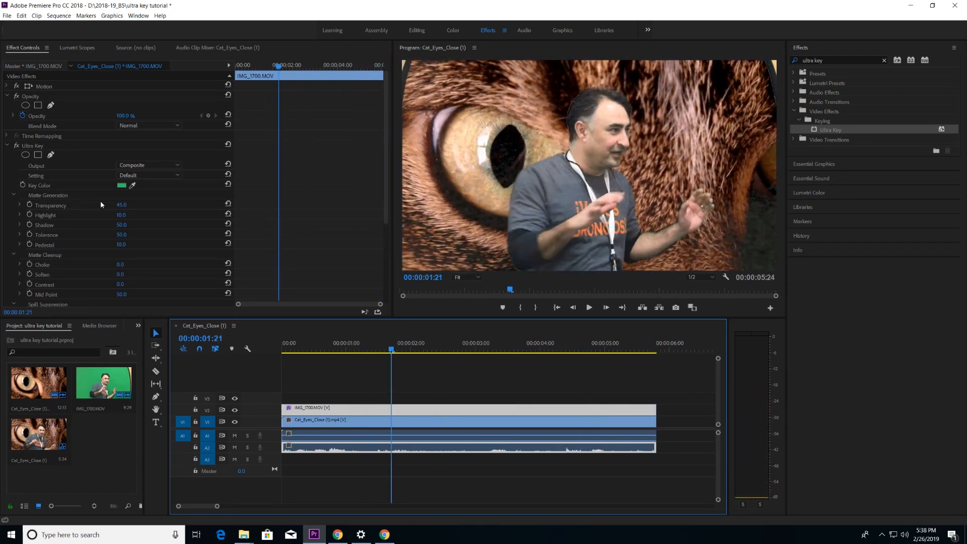
{"action": "left_click", "coordinate": [138, 175]}
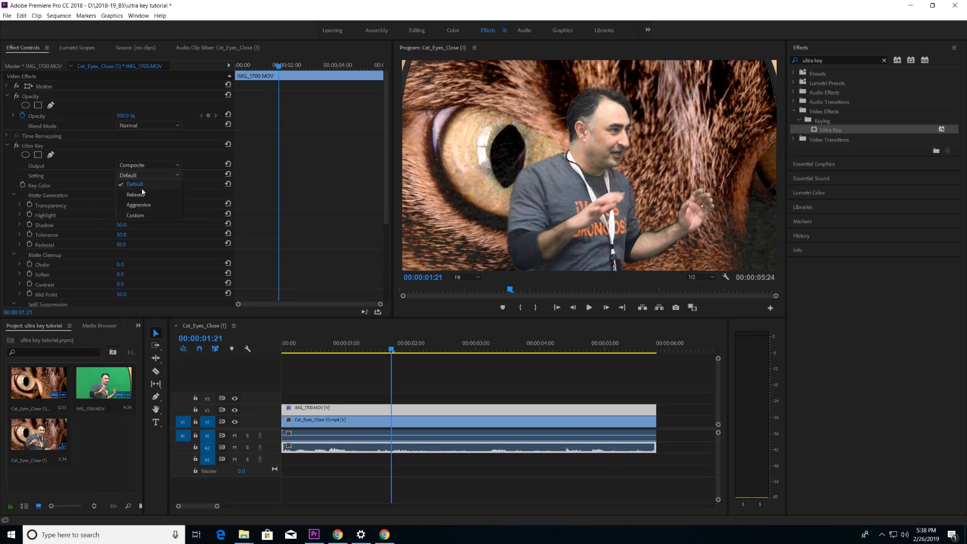
{"action": "left_click", "coordinate": [147, 205]}
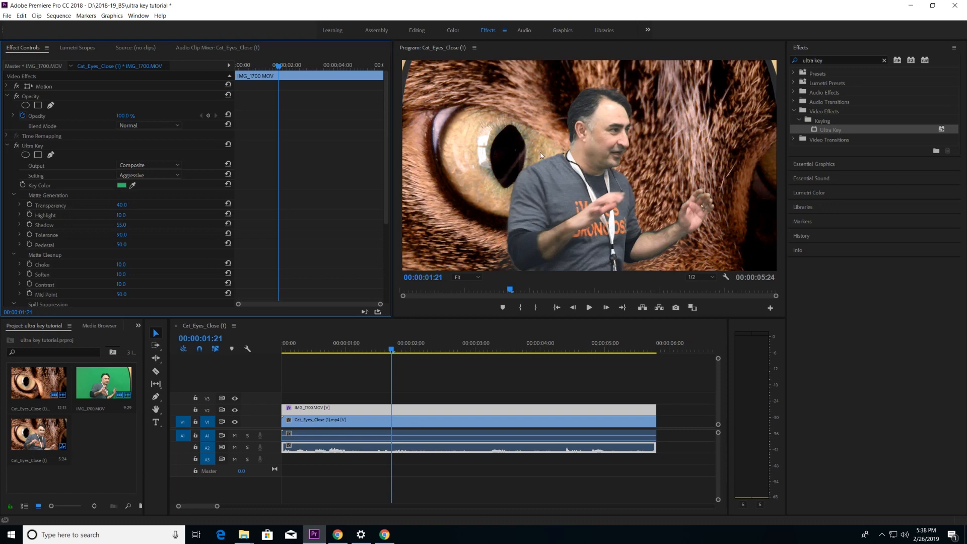
Step: At 00:00:04:26, set Ultra Key's Tolerance to 13 and Shadow to 49, and play the result
{"action": "left_click_drag", "start_coordinate": [391, 349], "coordinate": [609, 367]}
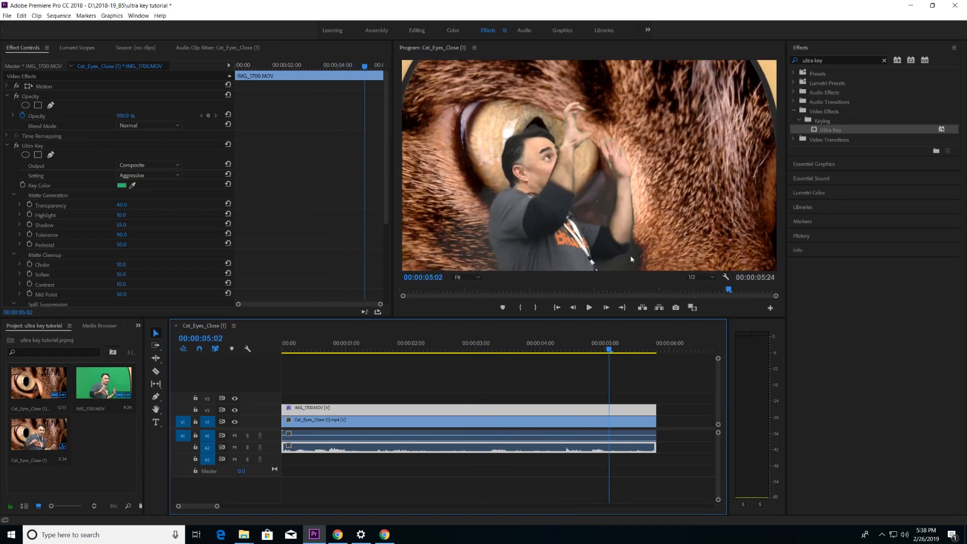
{"action": "mouse_move", "coordinate": [609, 350]}
{"action": "left_mouse_down"}
{"action": "mouse_move", "coordinate": [623, 352]}
{"action": "mouse_move", "coordinate": [599, 353]}
{"action": "left_mouse_up"}
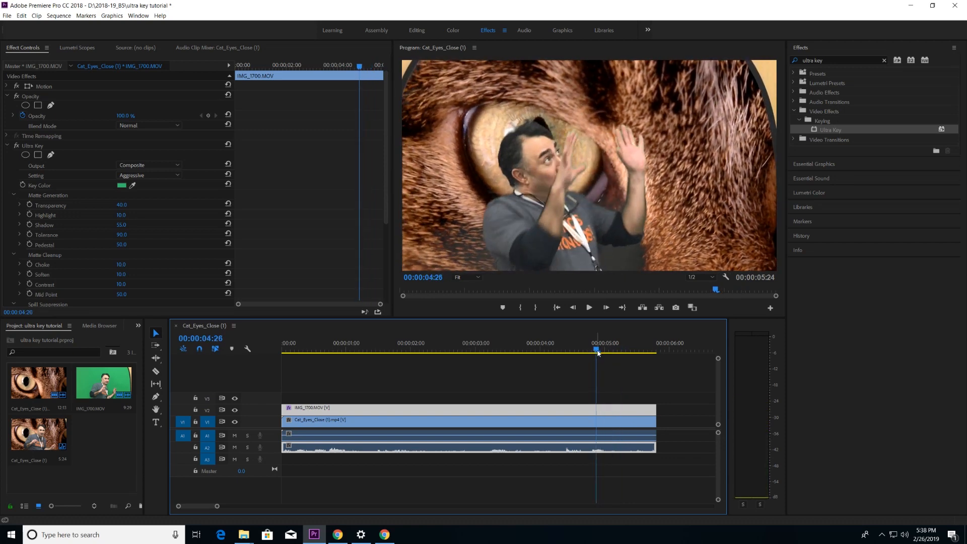
{"action": "left_click", "coordinate": [124, 235]}
{"action": "mouse_move", "coordinate": [102, 235]}
{"action": "left_mouse_down"}
{"action": "mouse_move", "coordinate": [135, 225]}
{"action": "mouse_move", "coordinate": [93, 227]}
{"action": "left_mouse_up"}
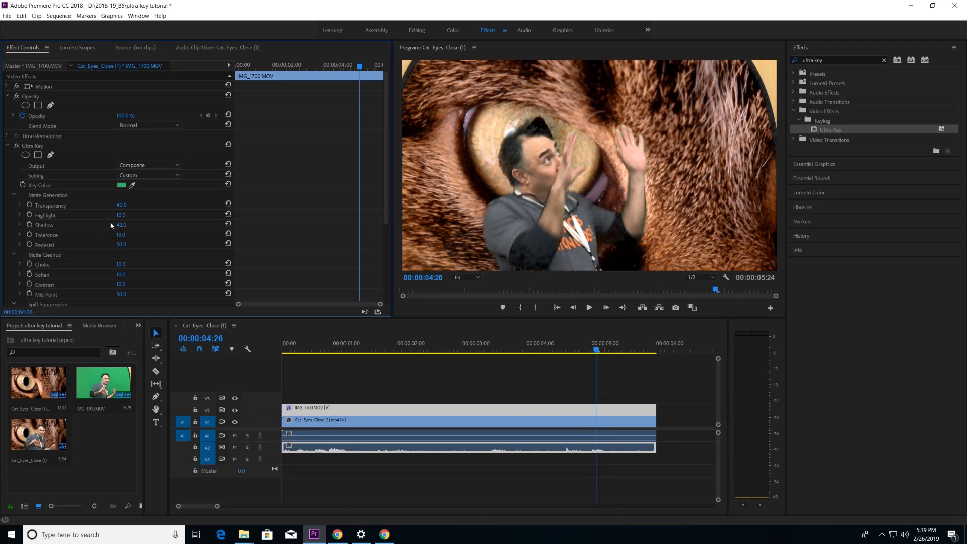
{"action": "left_click_drag", "start_coordinate": [112, 225], "coordinate": [128, 224]}
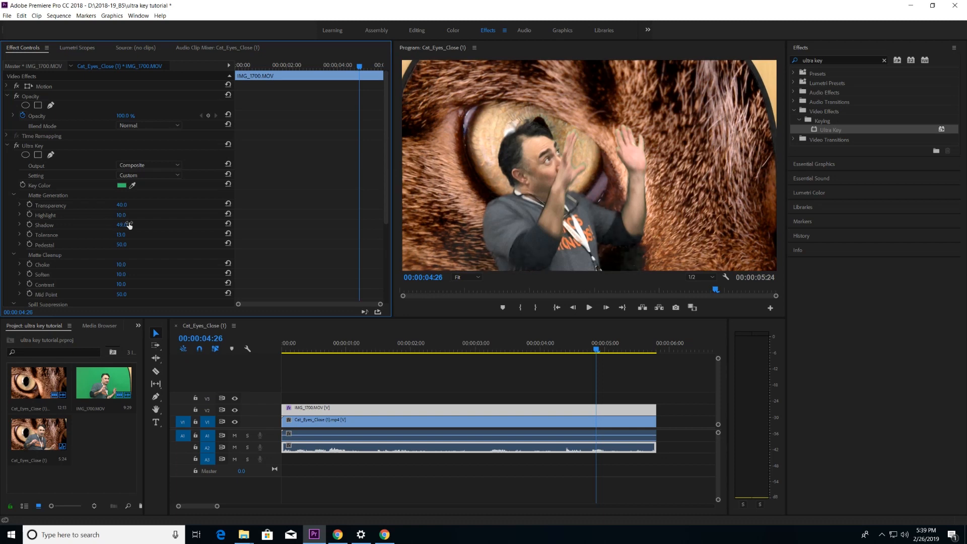
{"action": "key", "text": "space"}
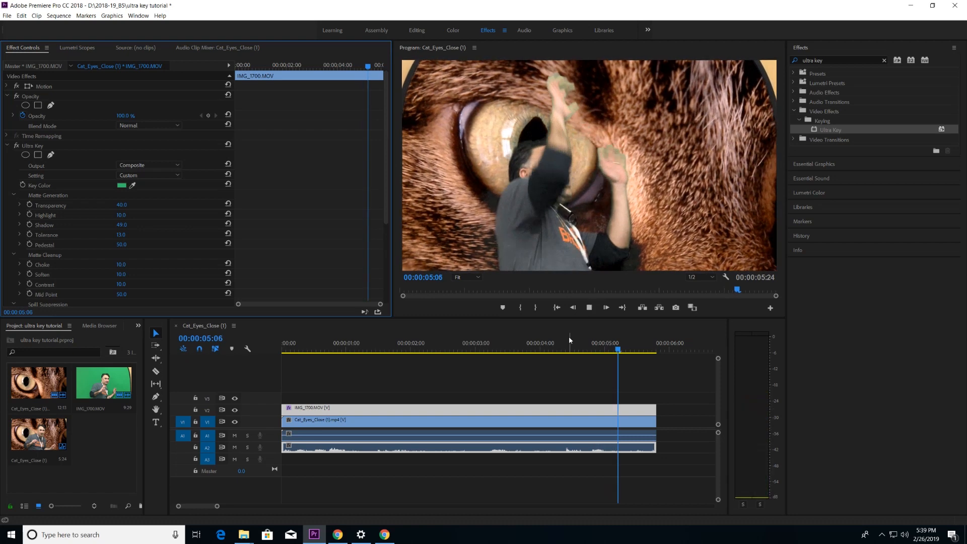
{"action": "key", "text": "space"}
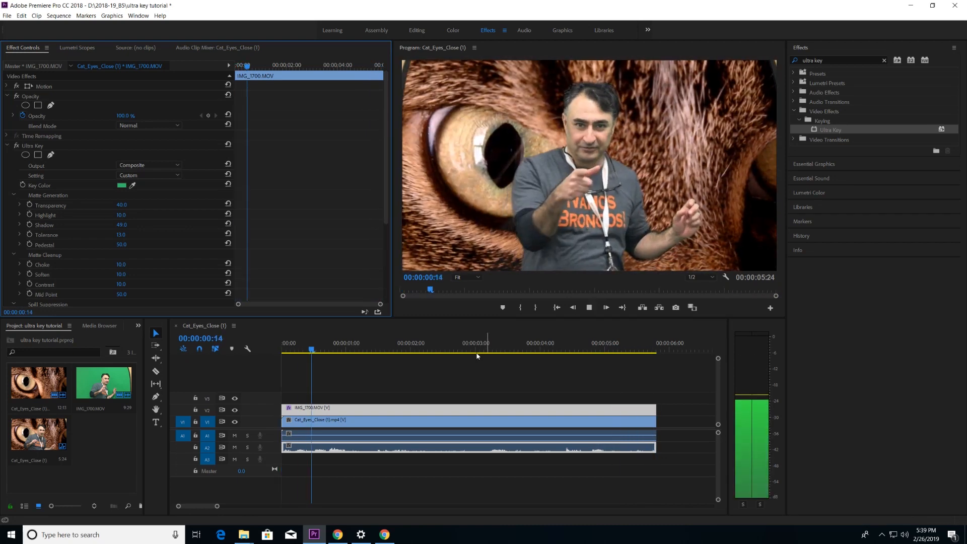
{"action": "key", "text": "space"}
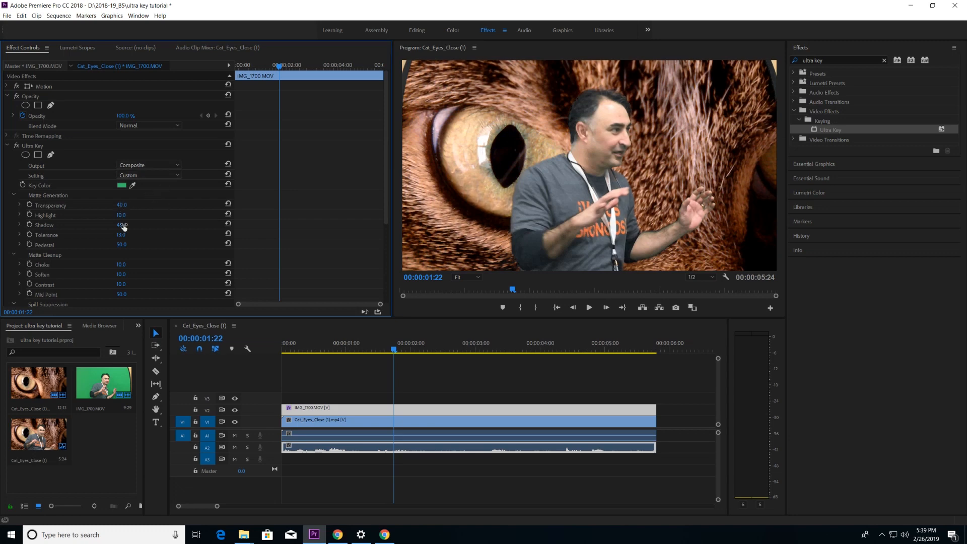
Step: At 00:00:01:22, set Ultra Key's Shadow to 53 and the Matte Cleanup Choke to 63
{"action": "left_click_drag", "start_coordinate": [123, 224], "coordinate": [124, 223]}
{"action": "mouse_move", "coordinate": [123, 265]}
{"action": "left_mouse_down"}
{"action": "mouse_move", "coordinate": [138, 267]}
{"action": "mouse_move", "coordinate": [100, 266]}
{"action": "mouse_move", "coordinate": [140, 272]}
{"action": "left_mouse_up"}
{"action": "left_click_drag", "start_coordinate": [103, 273], "coordinate": [62, 275]}
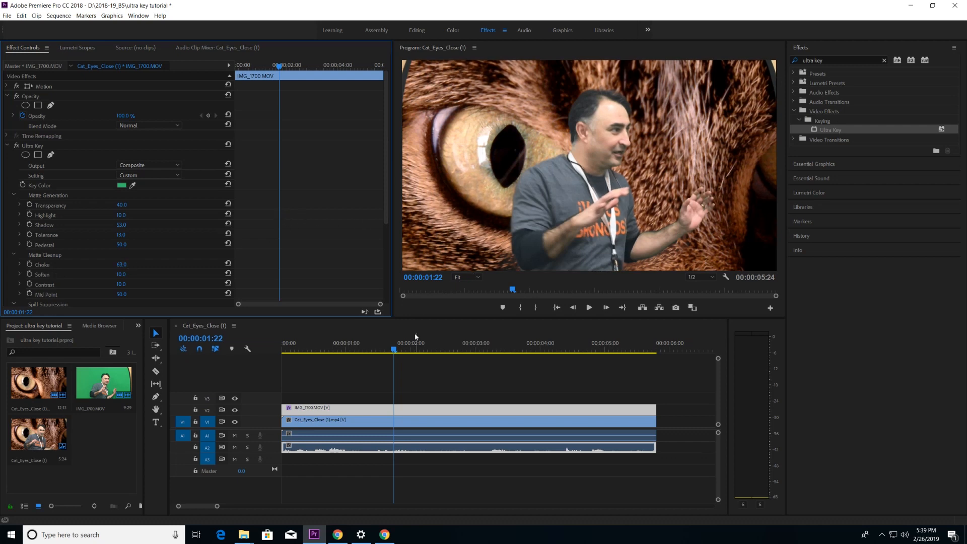
Step: Set Ultra Key's Desaturate to 55, Tolerance to 77, Pedestal to 100 and Mid Point to 42
{"action": "left_click_drag", "start_coordinate": [385, 200], "coordinate": [379, 269]}
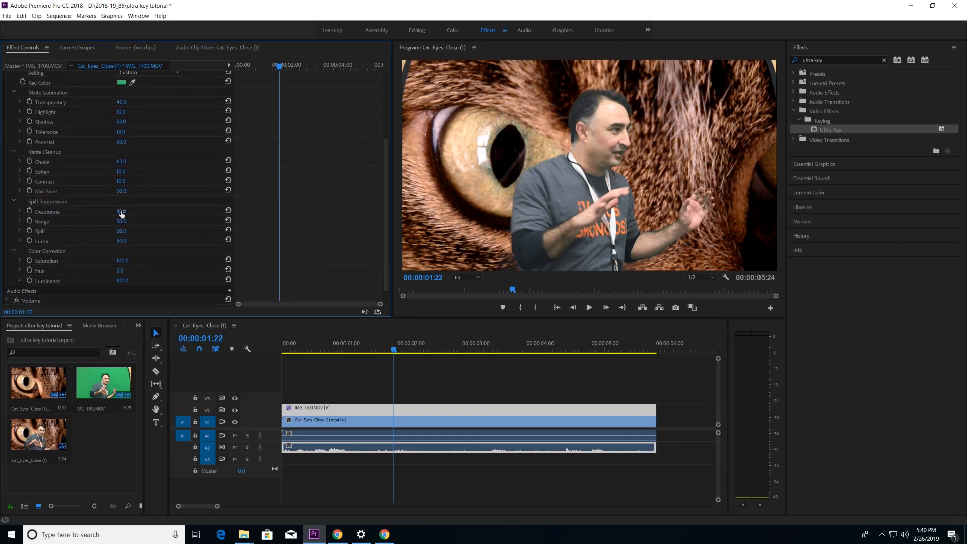
{"action": "mouse_move", "coordinate": [121, 214]}
{"action": "left_mouse_down"}
{"action": "mouse_move", "coordinate": [110, 210]}
{"action": "mouse_move", "coordinate": [128, 213]}
{"action": "left_mouse_up"}
{"action": "left_click_drag", "start_coordinate": [138, 134], "coordinate": [126, 139]}
{"action": "left_click_drag", "start_coordinate": [121, 143], "coordinate": [126, 197]}
Step: Reset the Spill Suppression Range to its default, set Spill to 26, and play the composite to its end
{"action": "mouse_move", "coordinate": [120, 221]}
{"action": "left_mouse_down"}
{"action": "mouse_move", "coordinate": [134, 219]}
{"action": "mouse_move", "coordinate": [120, 222]}
{"action": "left_mouse_up"}
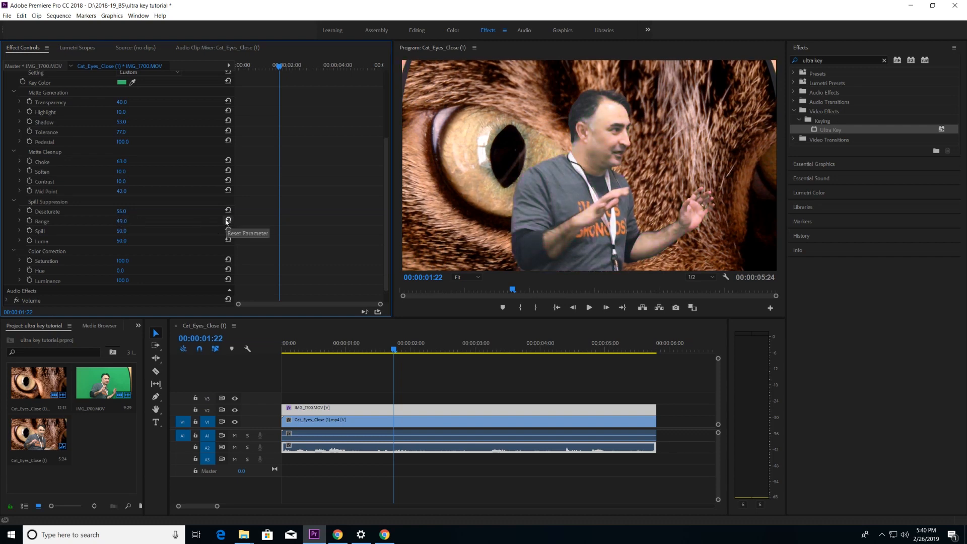
{"action": "left_click", "coordinate": [228, 220]}
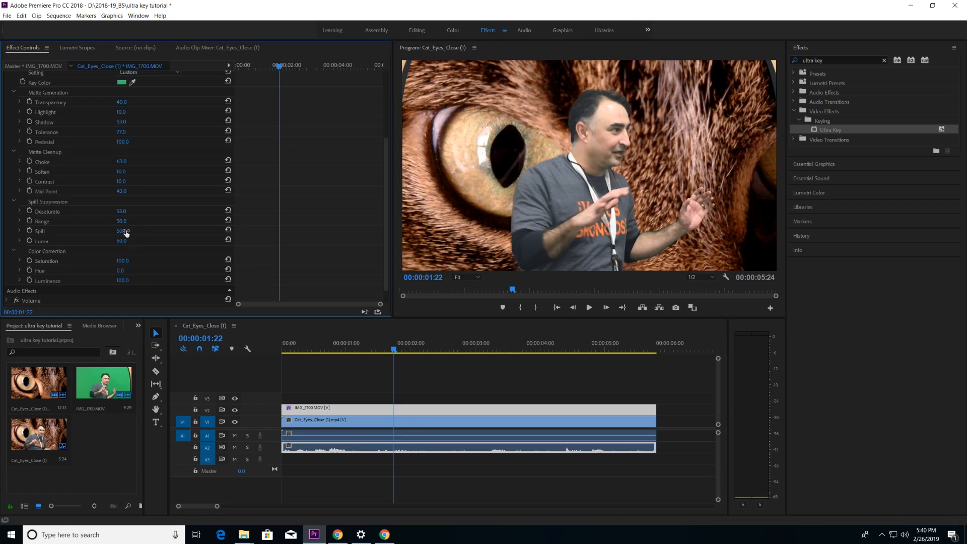
{"action": "left_click_drag", "start_coordinate": [126, 233], "coordinate": [136, 236]}
{"action": "key", "text": "space"}
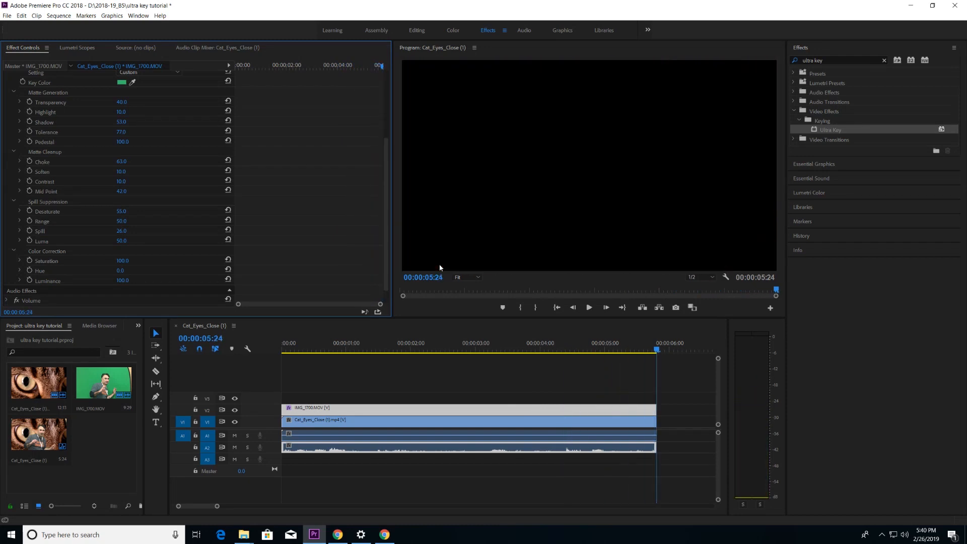
{"action": "key", "text": "space"}
{"action": "key", "text": "space"}
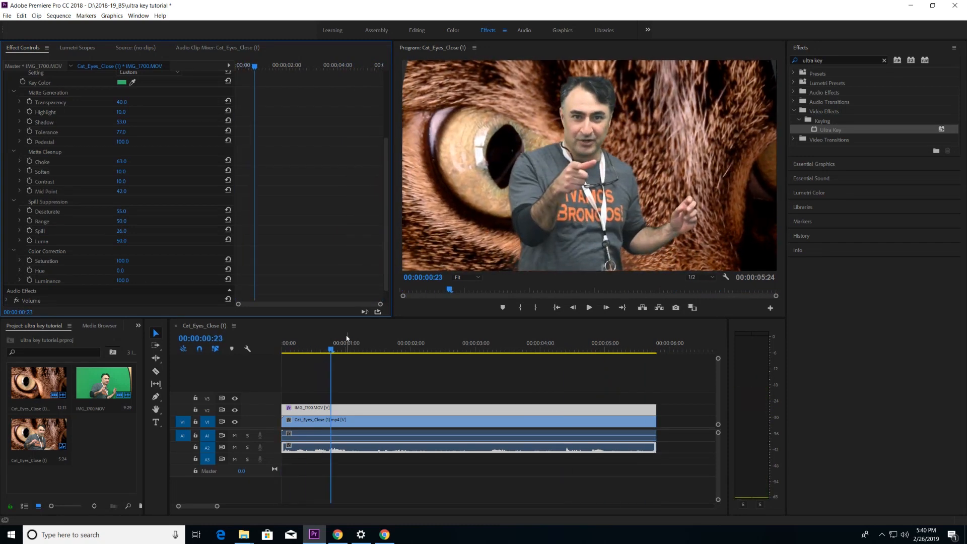
{"action": "key", "text": "space"}
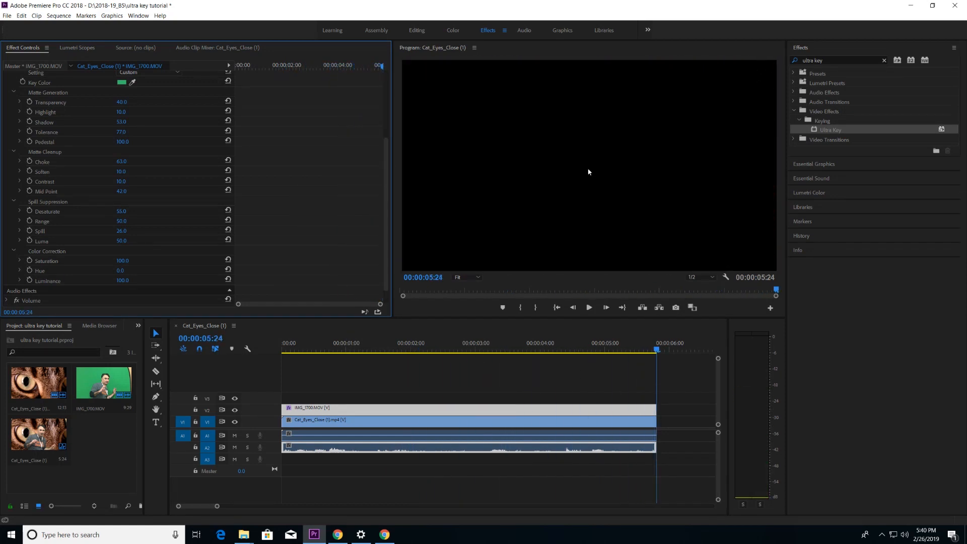
Step: Start a free-draw opacity mask on the green-screen clip at 00:00:04:00, with the program preview at 25%
{"action": "left_click_drag", "start_coordinate": [655, 350], "coordinate": [541, 364]}
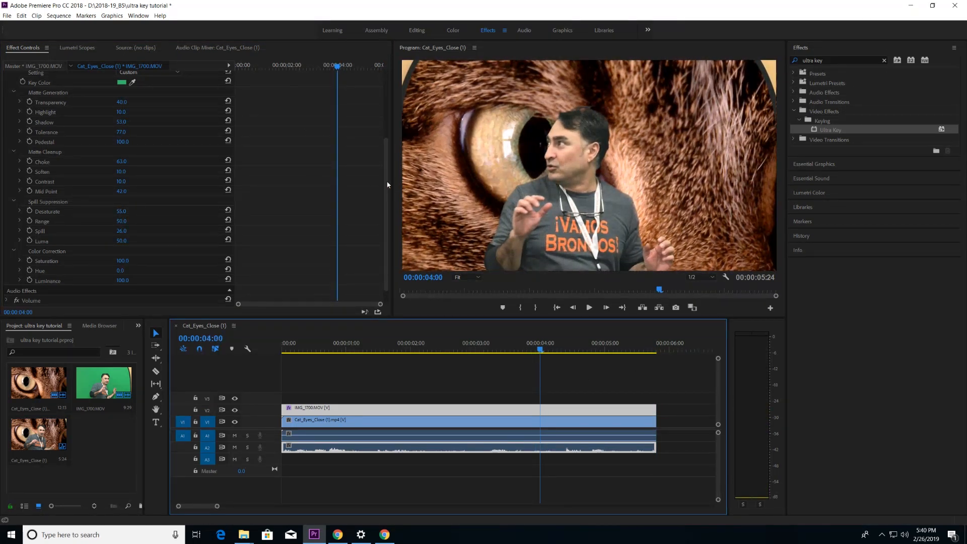
{"action": "left_click_drag", "start_coordinate": [387, 184], "coordinate": [376, 72]}
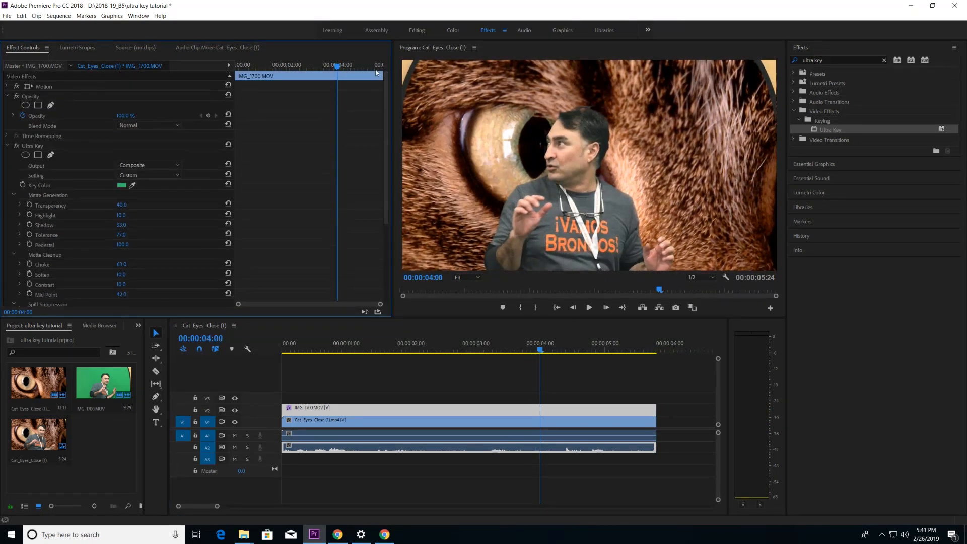
{"action": "left_click", "coordinate": [7, 146]}
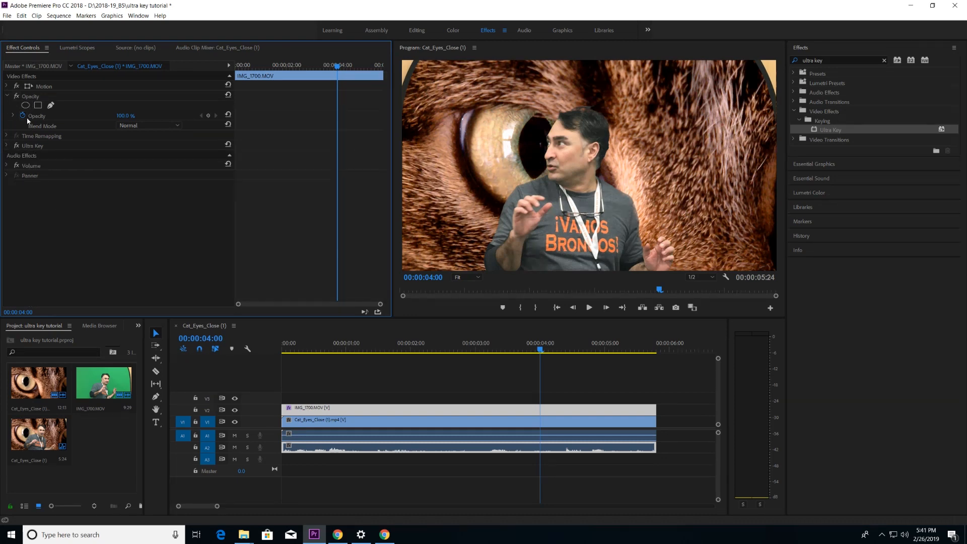
{"action": "left_click", "coordinate": [51, 105]}
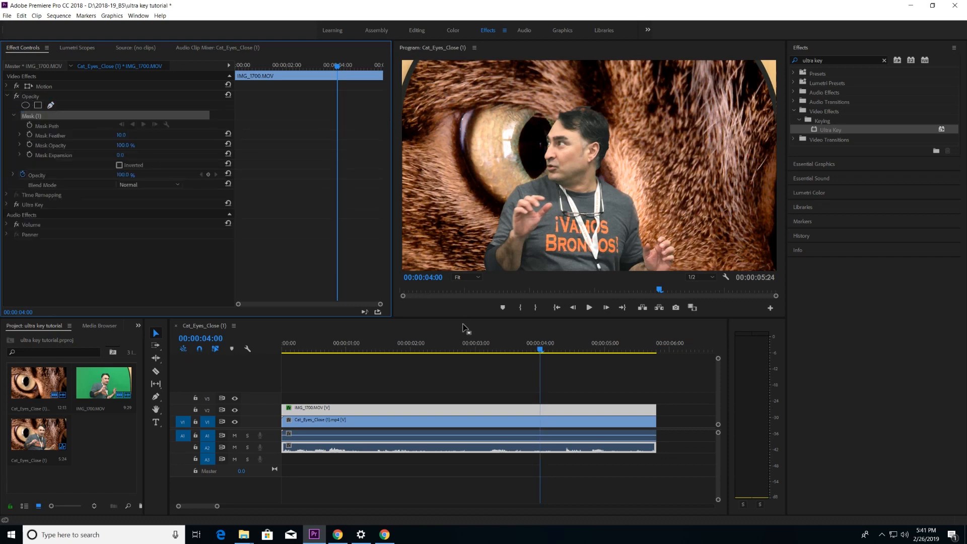
{"action": "left_click", "coordinate": [479, 277]}
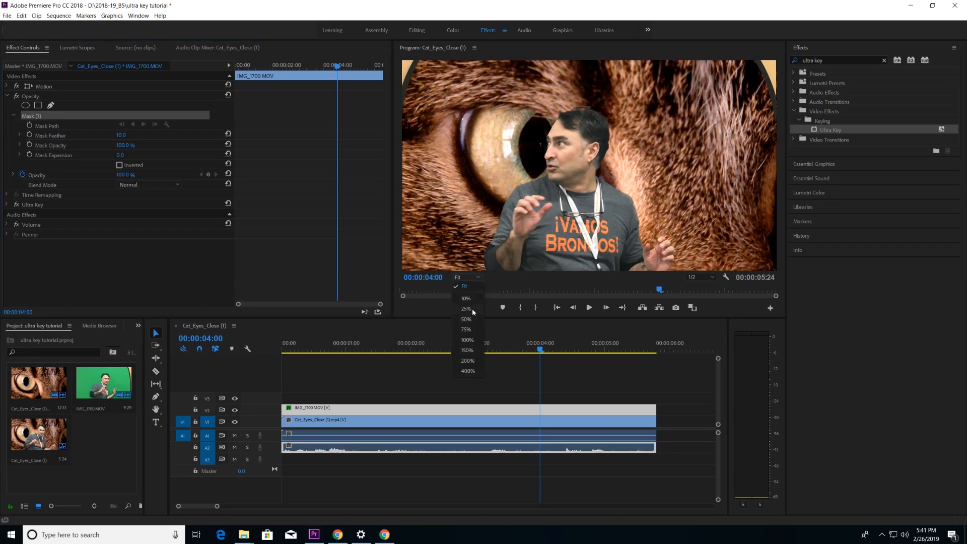
{"action": "left_click", "coordinate": [467, 309]}
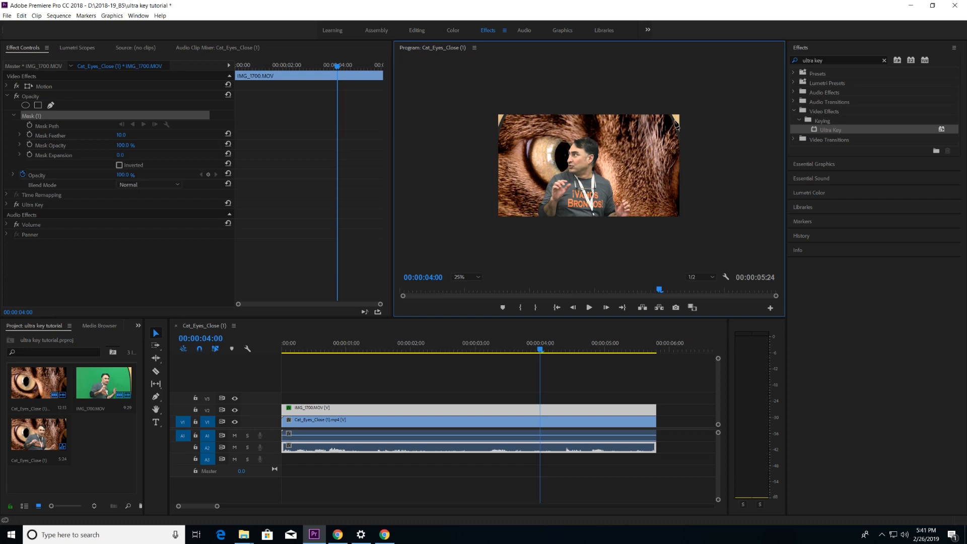
Step: Draw a closed mask that arches over the man's head and encloses both upper corners, extending outside the frame
{"action": "left_click", "coordinate": [523, 132]}
{"action": "left_click", "coordinate": [489, 156]}
{"action": "left_click", "coordinate": [461, 130]}
{"action": "left_click", "coordinate": [470, 84]}
{"action": "left_click", "coordinate": [563, 80]}
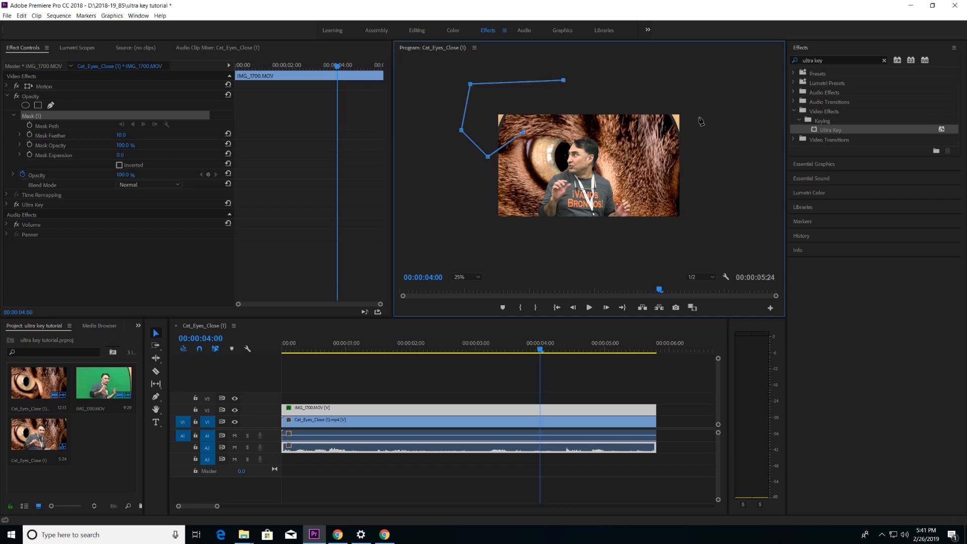
{"action": "left_click", "coordinate": [662, 86]}
{"action": "left_click", "coordinate": [706, 93]}
{"action": "left_click", "coordinate": [707, 144]}
{"action": "left_click", "coordinate": [690, 168]}
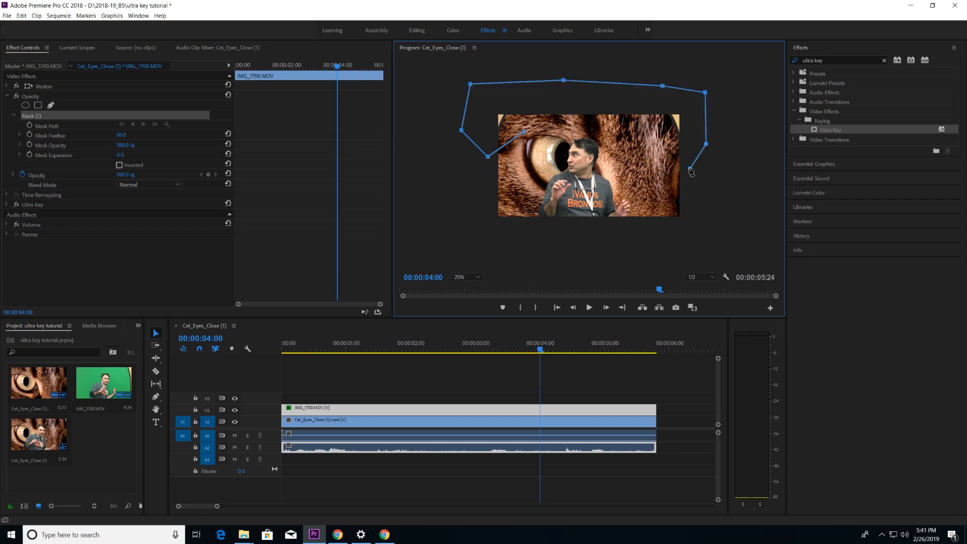
{"action": "left_click", "coordinate": [652, 155]}
{"action": "left_click", "coordinate": [635, 125]}
{"action": "left_click", "coordinate": [625, 102]}
{"action": "left_click", "coordinate": [553, 100]}
{"action": "left_click", "coordinate": [524, 132]}
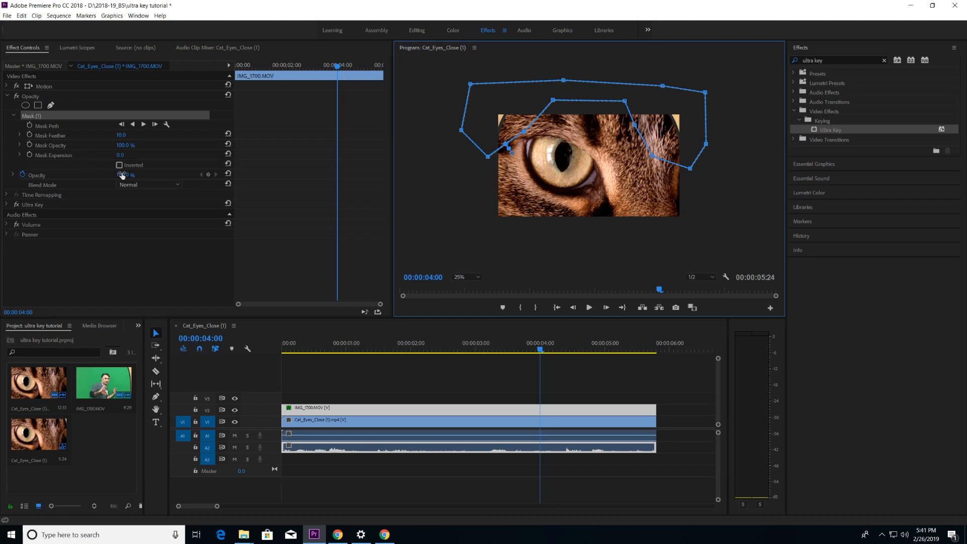
Step: Keyframe the clip's opacity at 100%, invert the mask, and play the sequence from the start
{"action": "left_click_drag", "start_coordinate": [122, 175], "coordinate": [180, 179]}
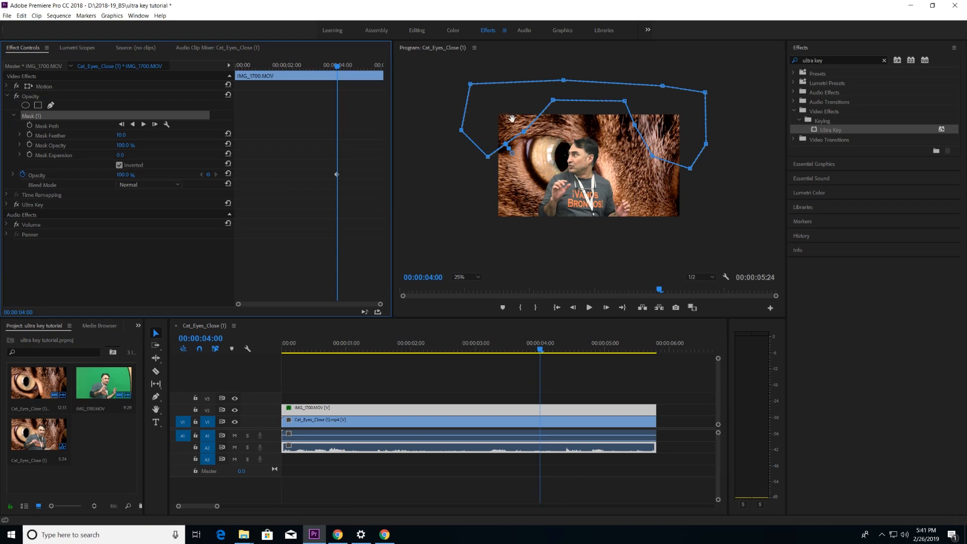
{"action": "left_click", "coordinate": [298, 342]}
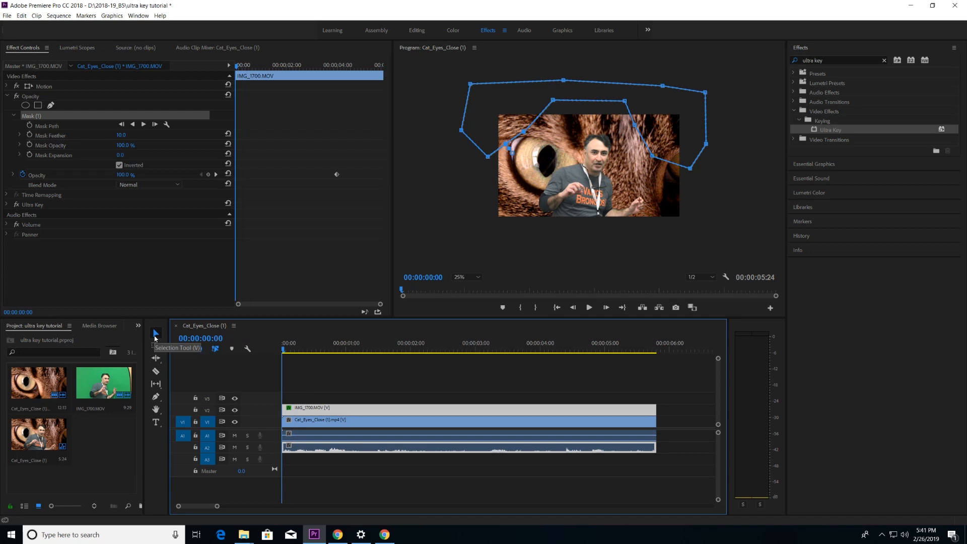
{"action": "key", "text": "space"}
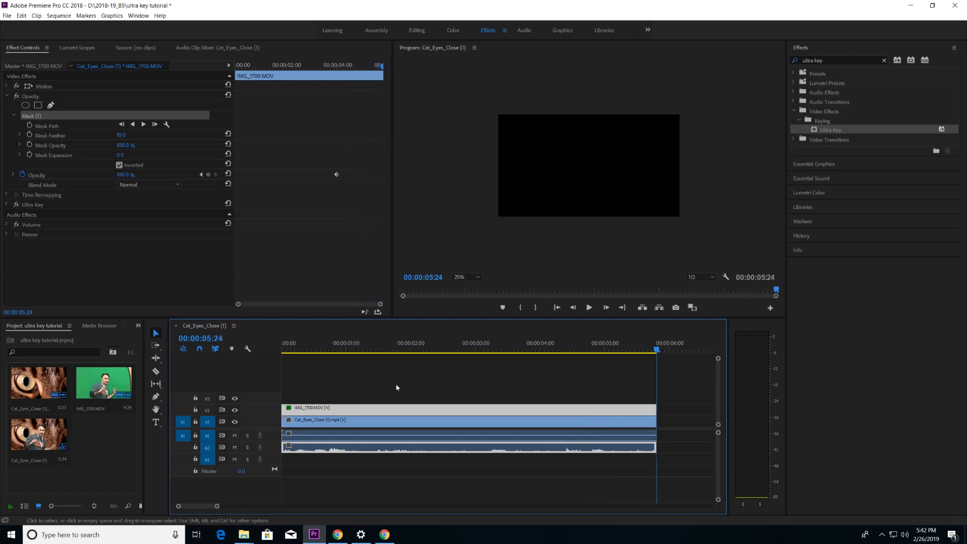
Step: Compare the clip at 00:00:03:28 with the mask inversion switched off and on again
{"action": "left_click_drag", "start_coordinate": [658, 351], "coordinate": [537, 351]}
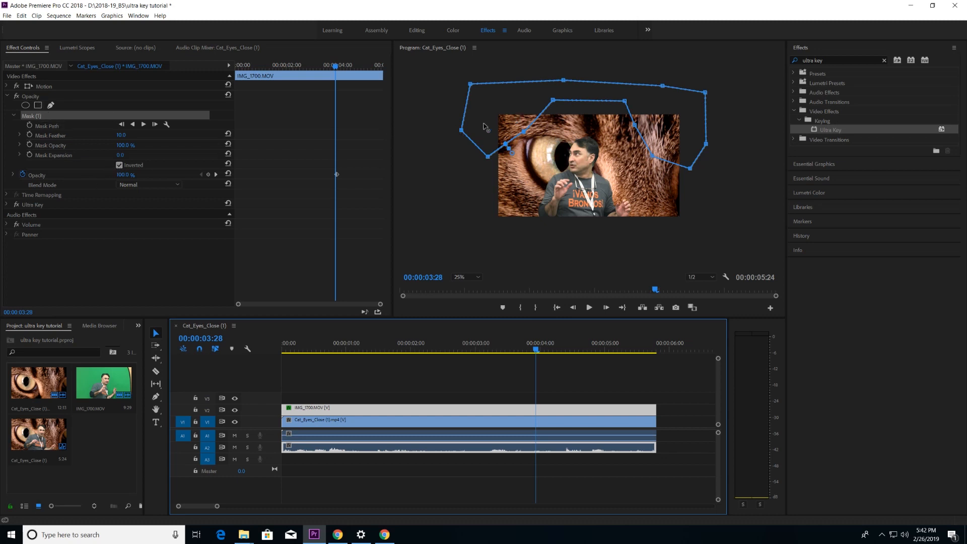
{"action": "left_click", "coordinate": [120, 166]}
{"action": "left_click", "coordinate": [119, 166]}
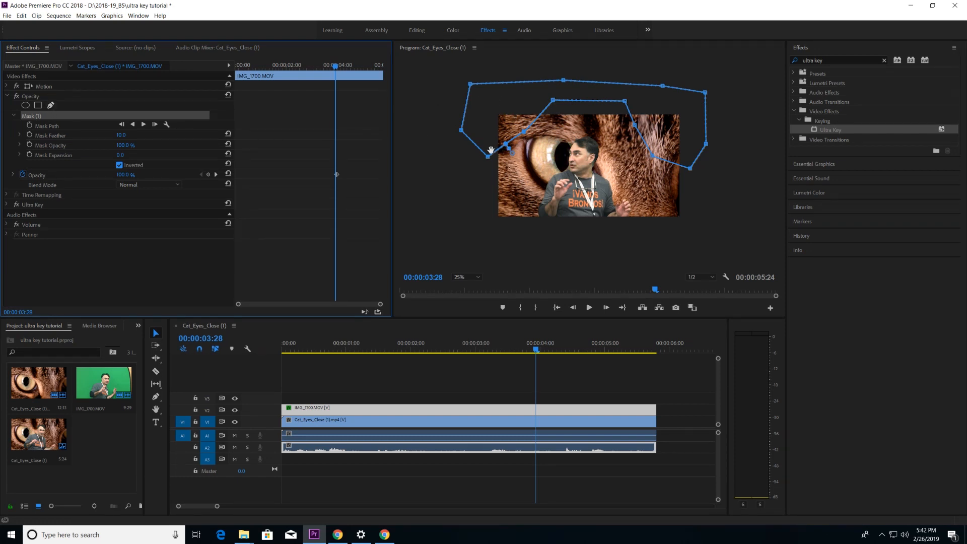
Step: Adjust the mask point where the path crosses the image's edge beside the cat's eye
{"action": "left_click", "coordinate": [522, 131]}
{"action": "left_click", "coordinate": [510, 153]}
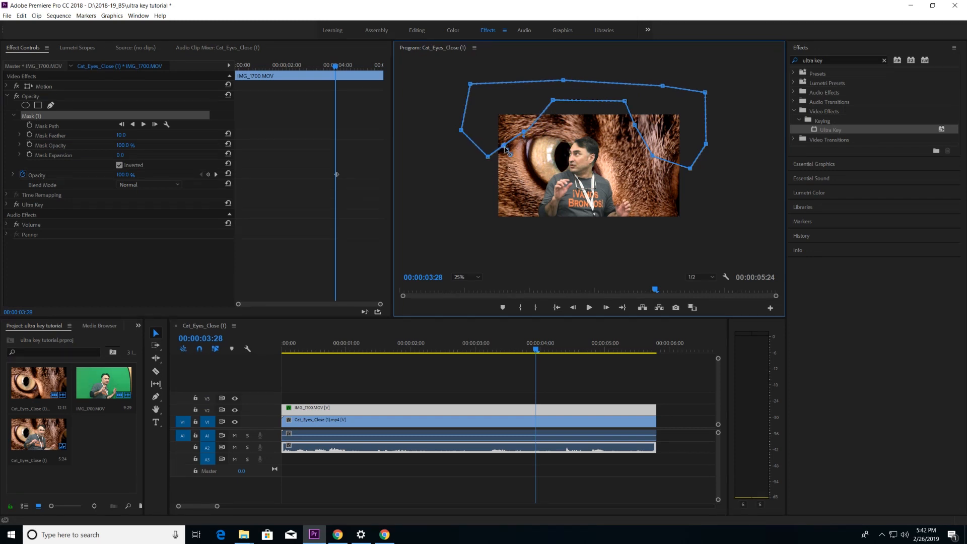
{"action": "left_click_drag", "start_coordinate": [505, 149], "coordinate": [510, 151]}
Step: Try 7% opacity on the green-screen clip at 00:00:03:28, and return it to 100%
{"action": "left_click", "coordinate": [124, 175]}
{"action": "type", "text": "7"}
{"action": "key", "text": "Return"}
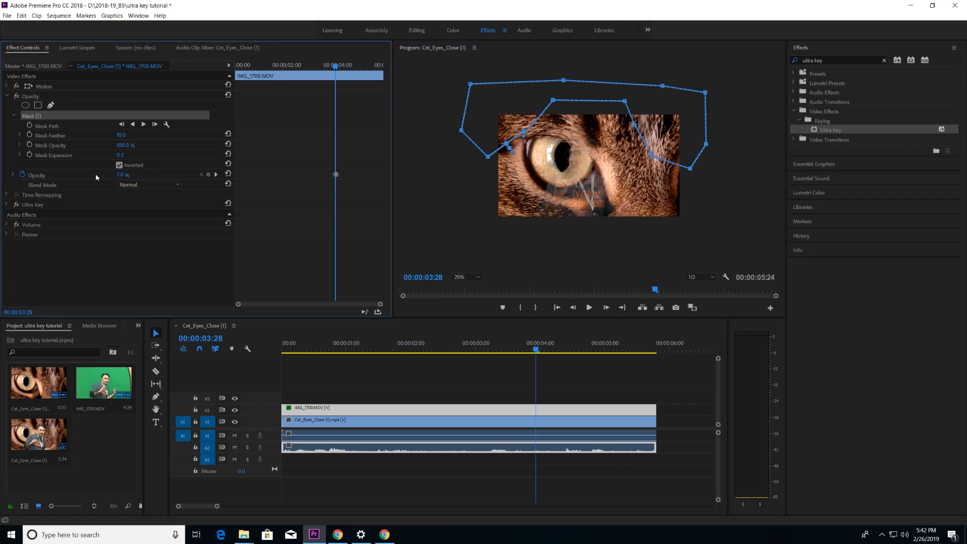
{"action": "left_click_drag", "start_coordinate": [95, 175], "coordinate": [142, 178]}
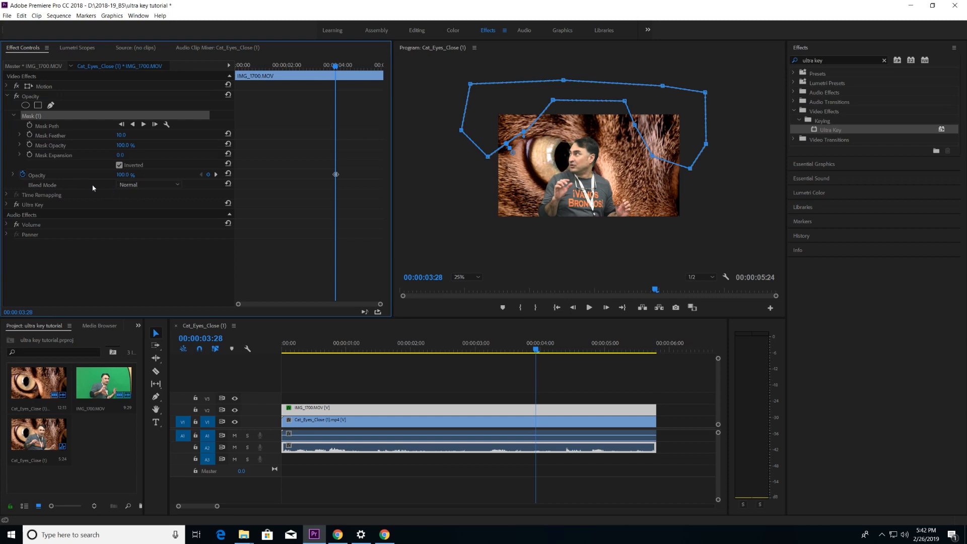
Step: Try the Multiply blend mode on the green-screen clip, and return it to Normal
{"action": "left_click", "coordinate": [177, 187]}
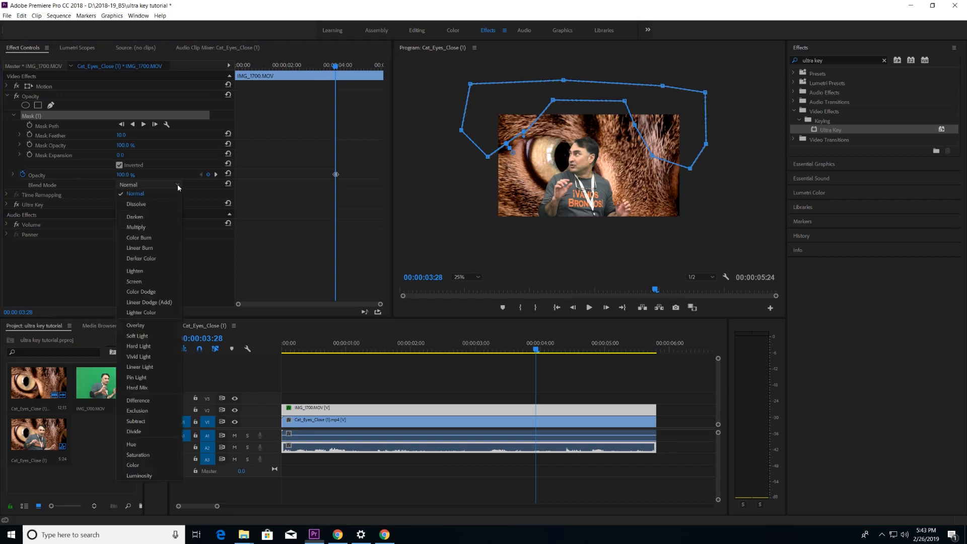
{"action": "left_click", "coordinate": [152, 229]}
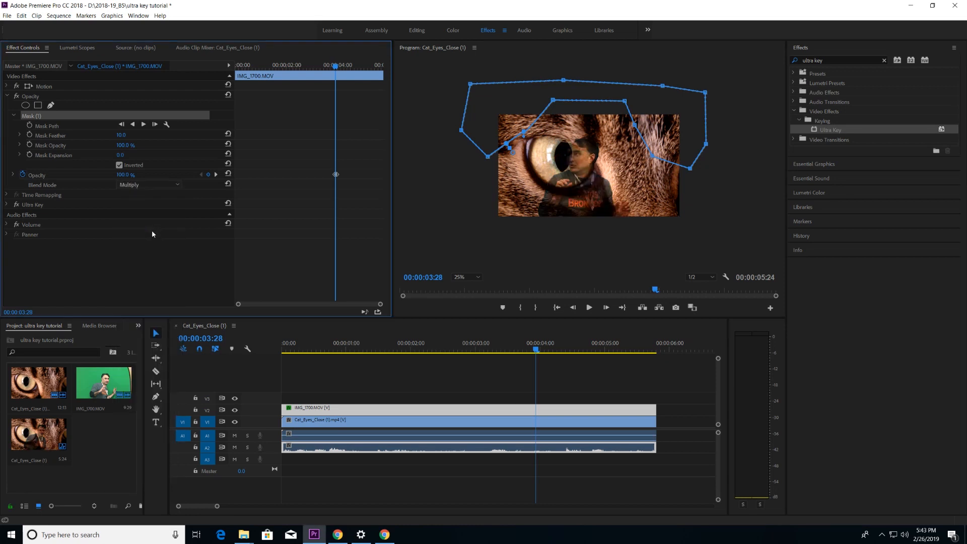
{"action": "left_click", "coordinate": [174, 185]}
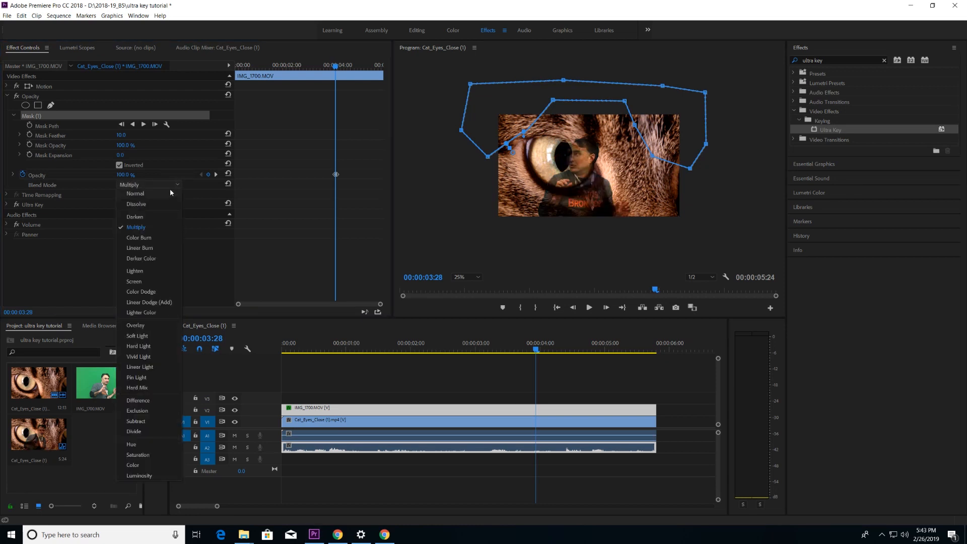
{"action": "left_click", "coordinate": [166, 195]}
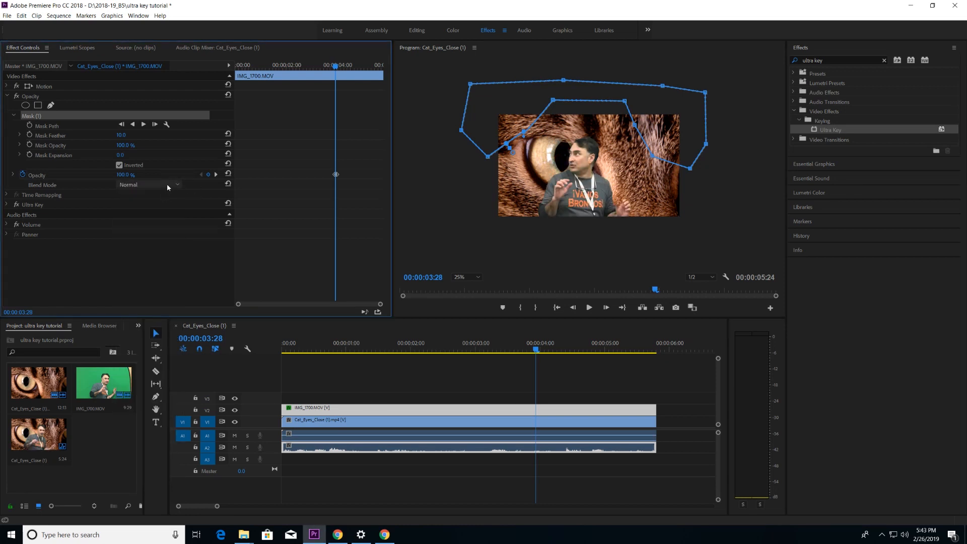
{"action": "left_click", "coordinate": [173, 185]}
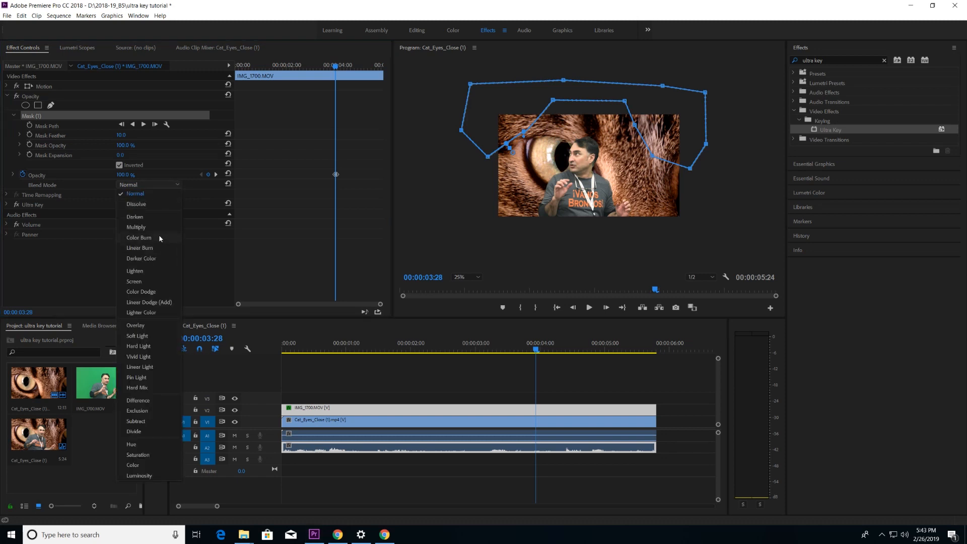
{"action": "left_click", "coordinate": [165, 175]}
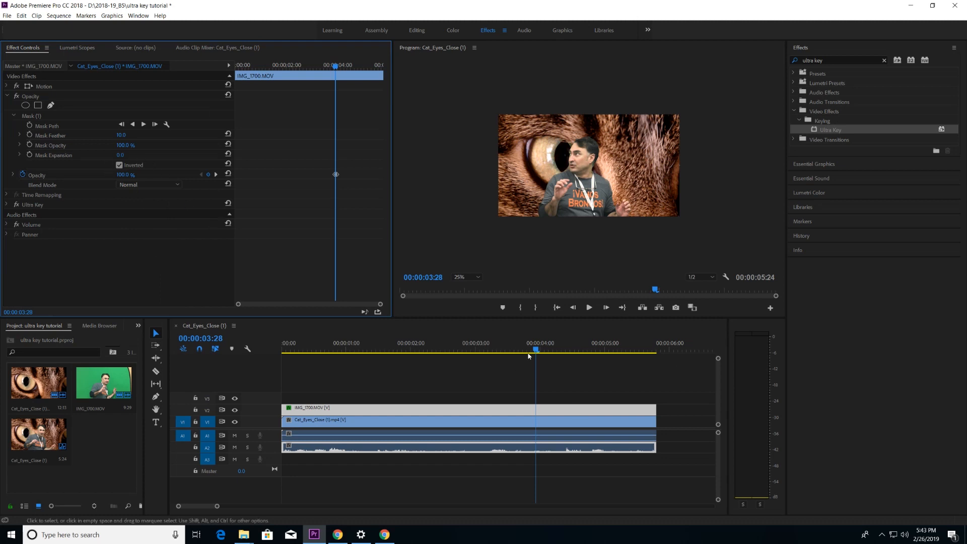
Step: Play the composite from the beginning of the sequence to review the keyed and masked clip over the cat-eye background
{"action": "left_click_drag", "start_coordinate": [528, 355], "coordinate": [262, 350]}
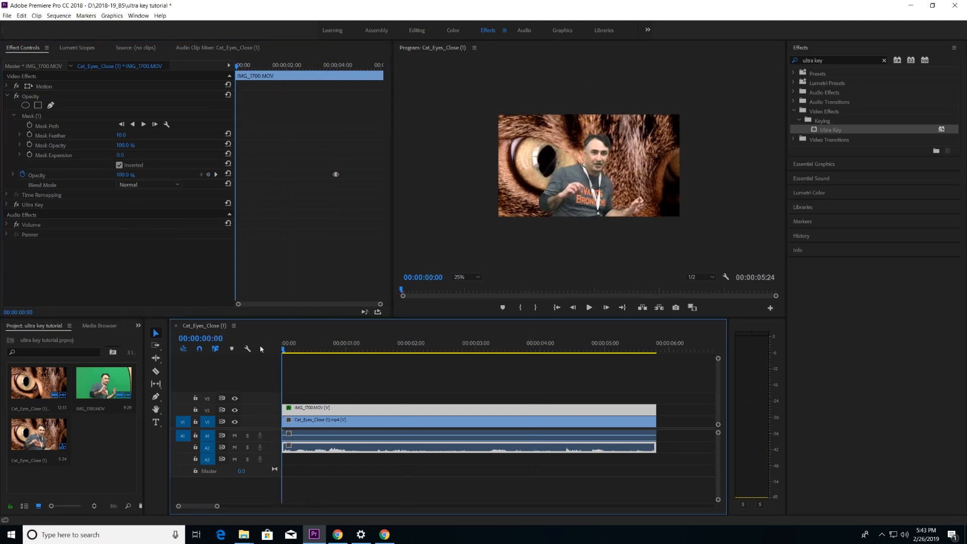
{"action": "key", "text": "space"}
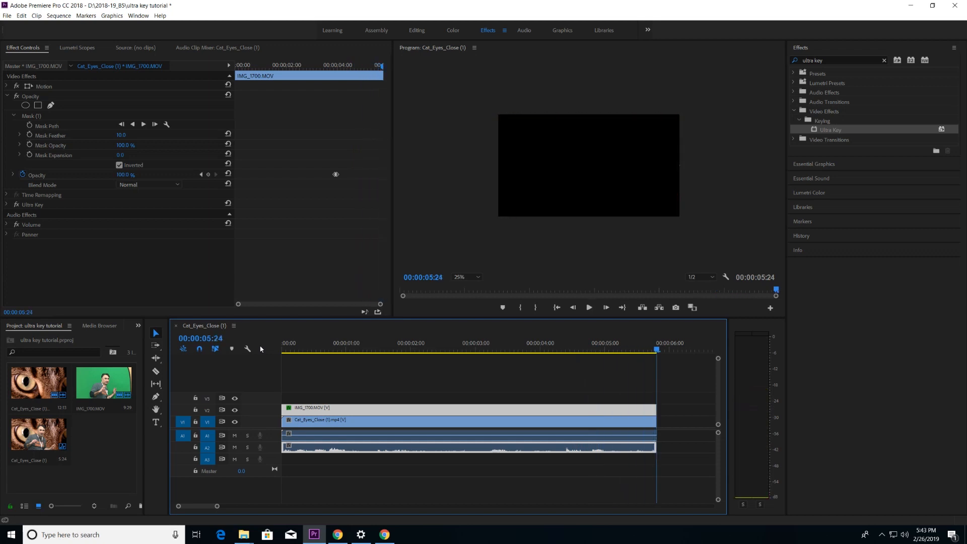
{"action": "key", "text": "space"}
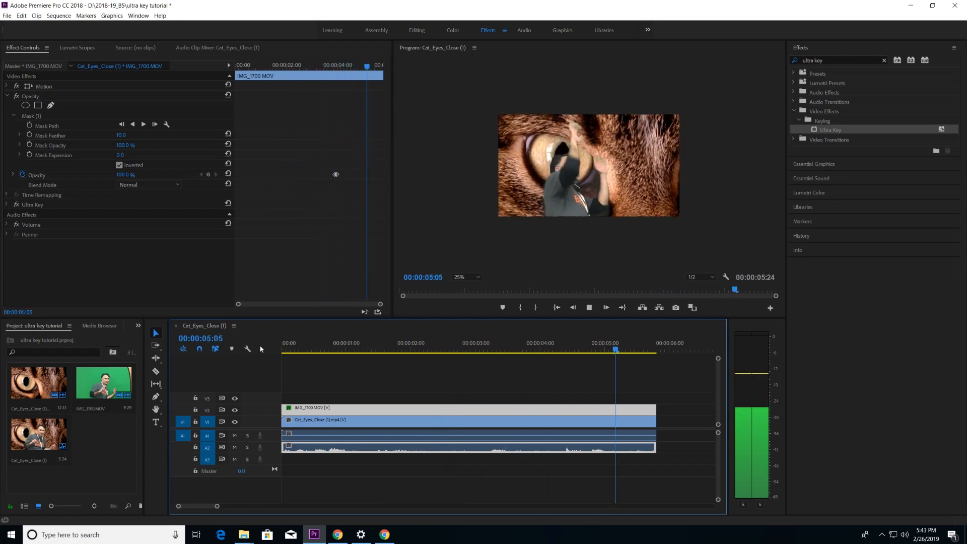
{"action": "key", "text": "space"}
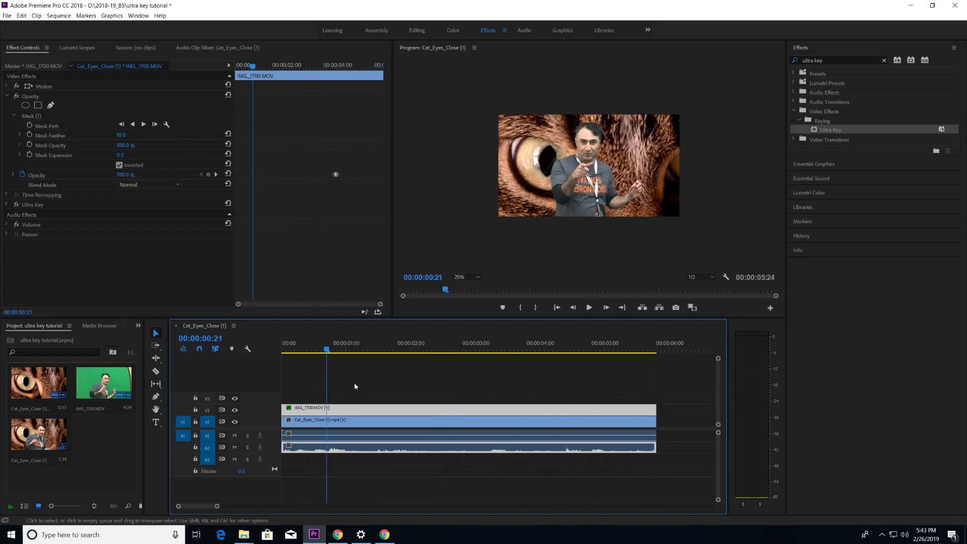
Step: Inspect the sequence's first frame at 100% magnification in the program preview
{"action": "left_click_drag", "start_coordinate": [331, 357], "coordinate": [270, 344]}
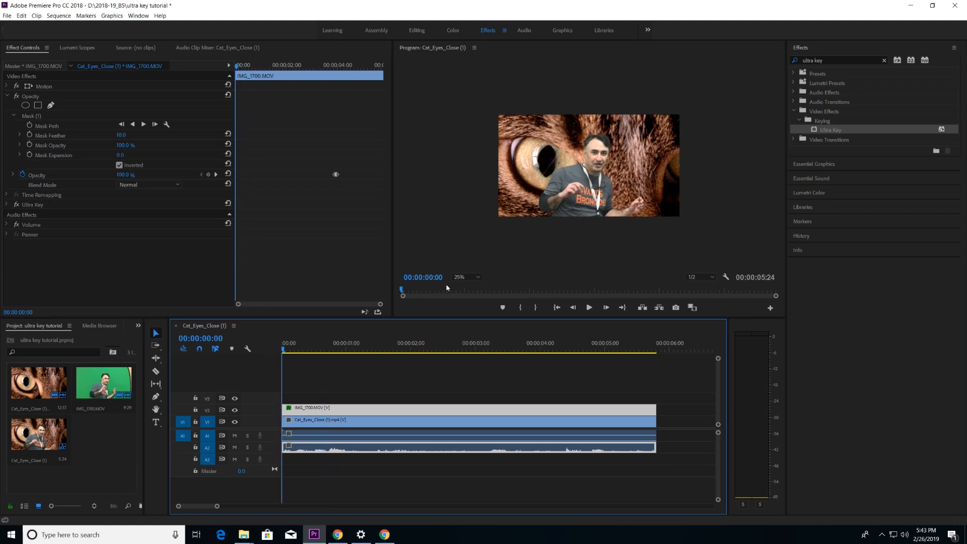
{"action": "left_click", "coordinate": [466, 277]}
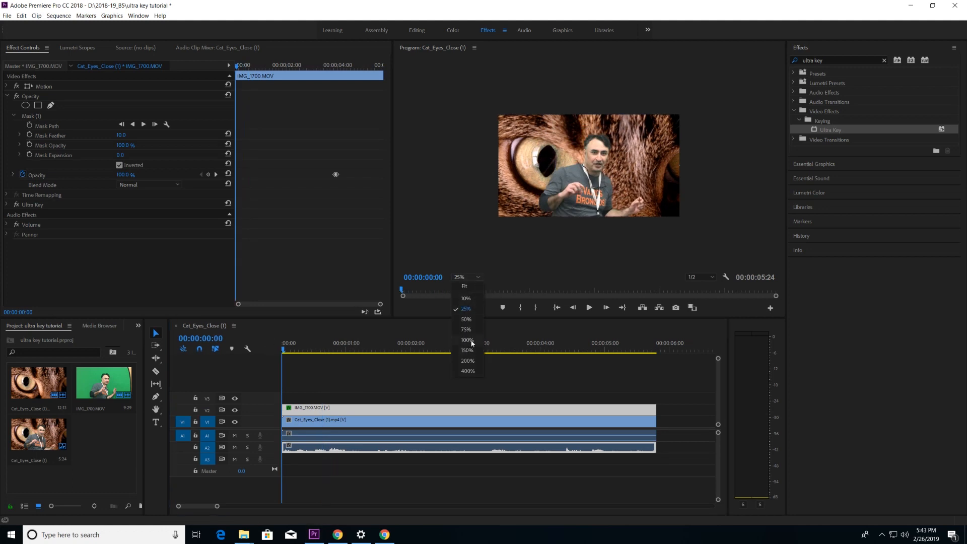
{"action": "left_click", "coordinate": [467, 340]}
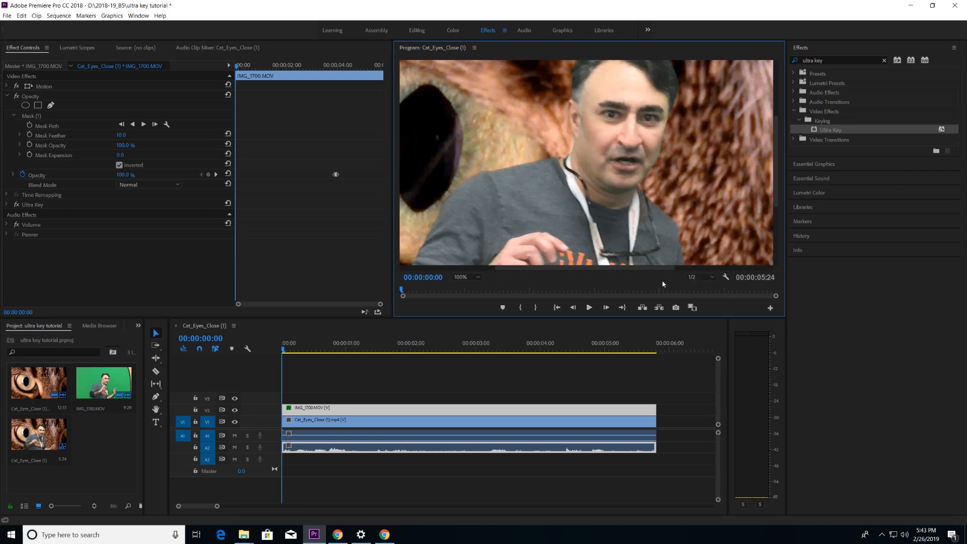
Step: Set the program preview's magnification to Fit, and review the end of the sequence back to 00:00:04:20
{"action": "left_click", "coordinate": [476, 277]}
{"action": "left_click", "coordinate": [472, 286]}
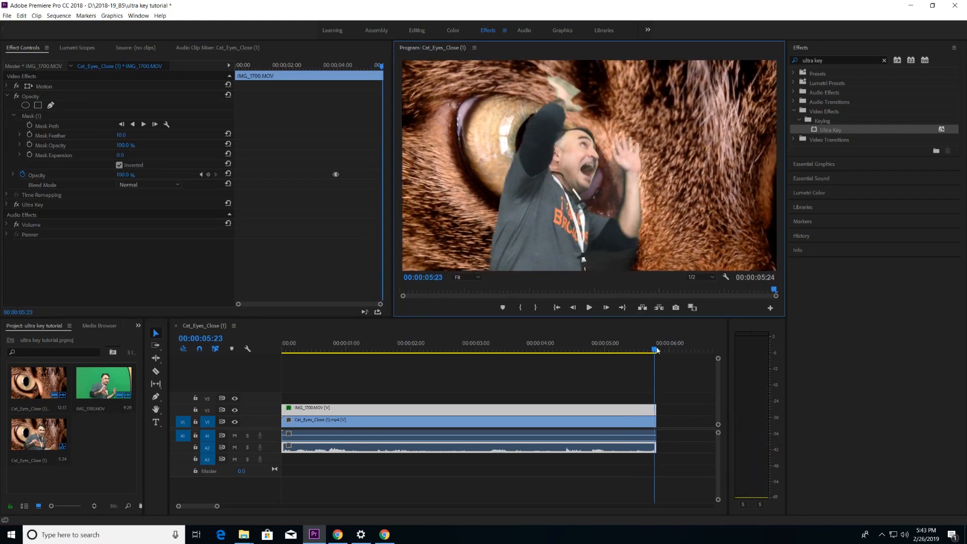
{"action": "left_click_drag", "start_coordinate": [655, 350], "coordinate": [583, 349]}
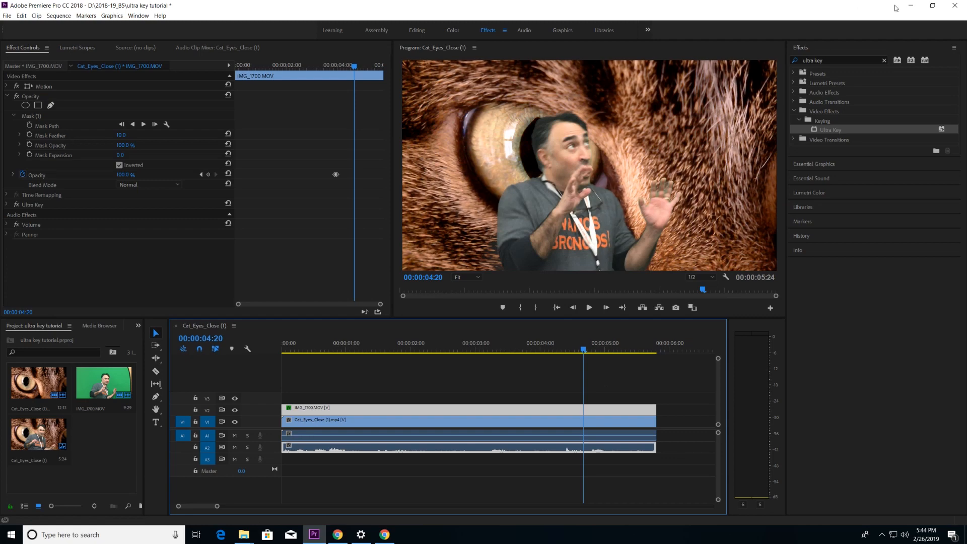
Step: Reduce the editing window from full screen and move it down to uncover the 2018-19_B5 project folder
{"action": "left_click", "coordinate": [932, 6]}
{"action": "left_click_drag", "start_coordinate": [815, 24], "coordinate": [767, 278]}
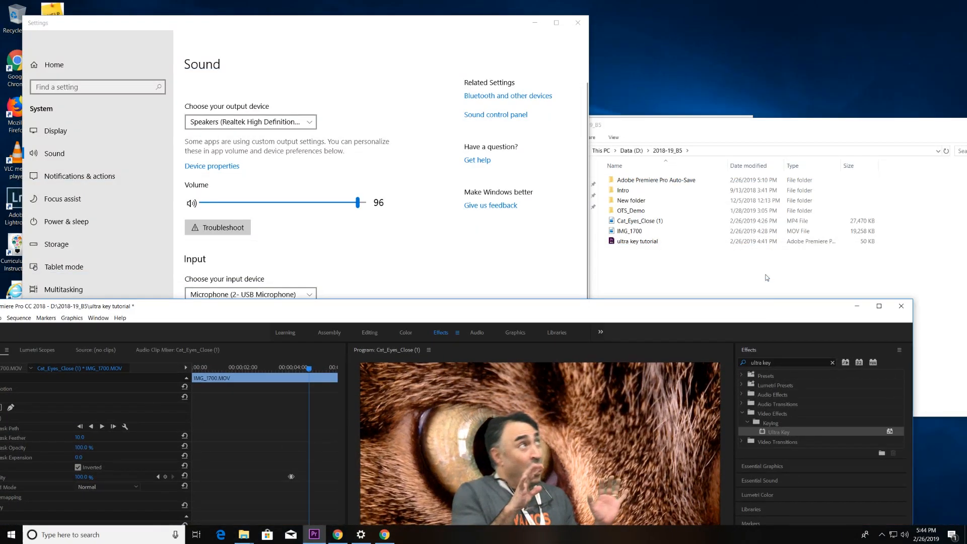